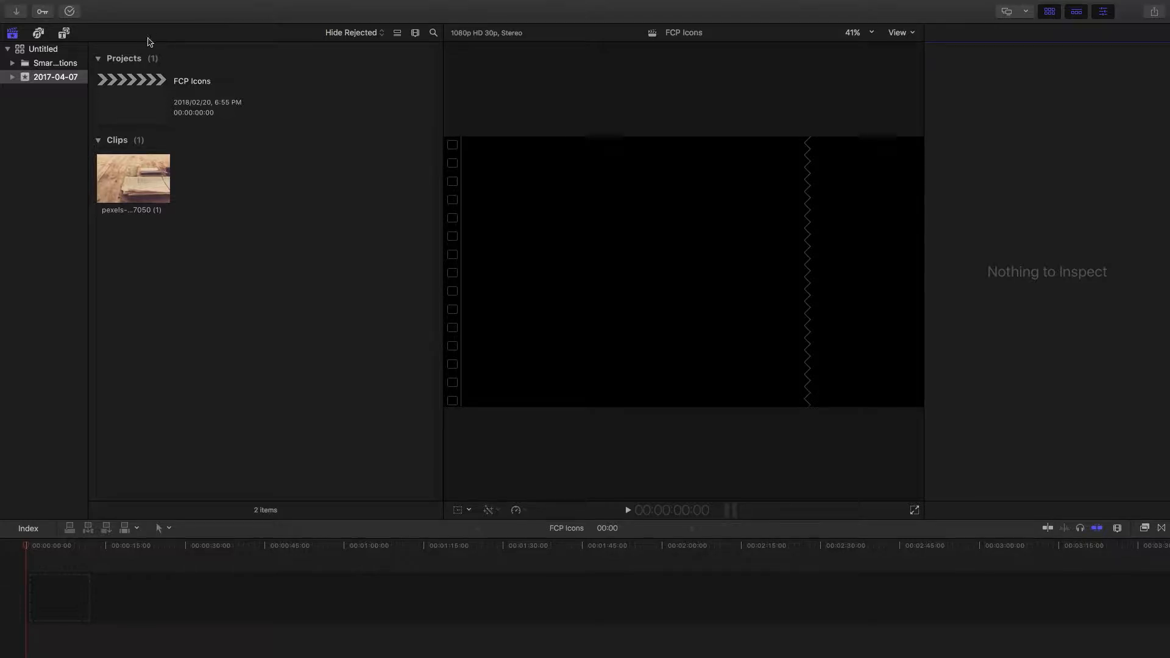
# Open the installed titles, browse the FCP Icons collection, and search it for adver
pyautogui.click(68, 34)
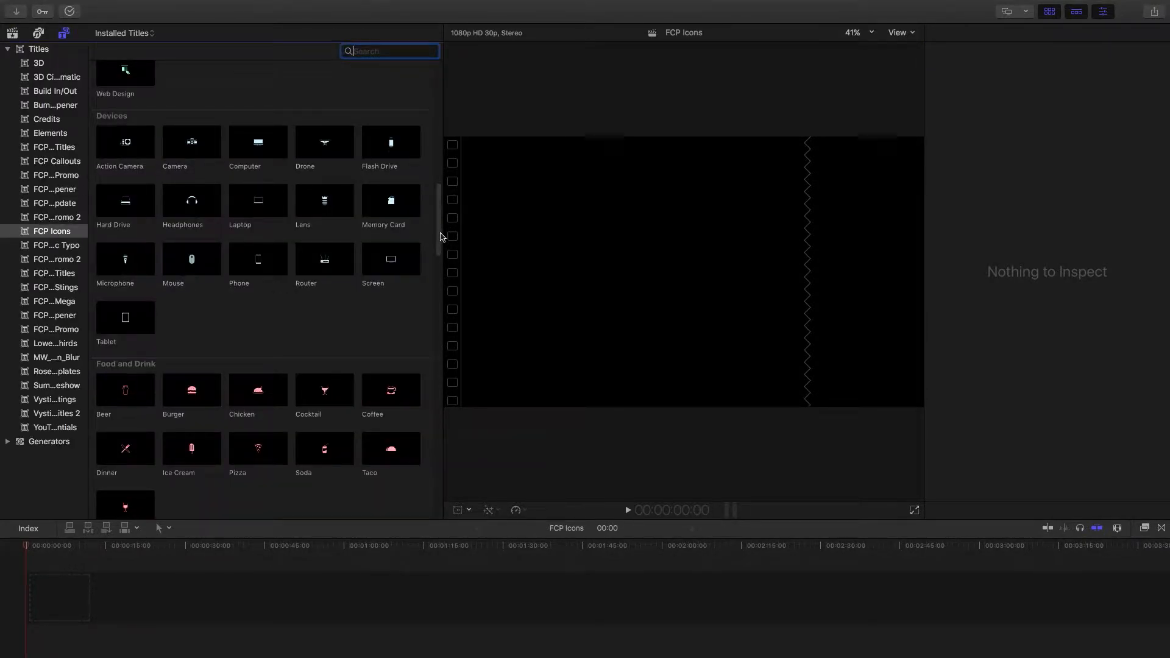
pyautogui.moveTo(441, 237); pyautogui.dragTo(465, 95)
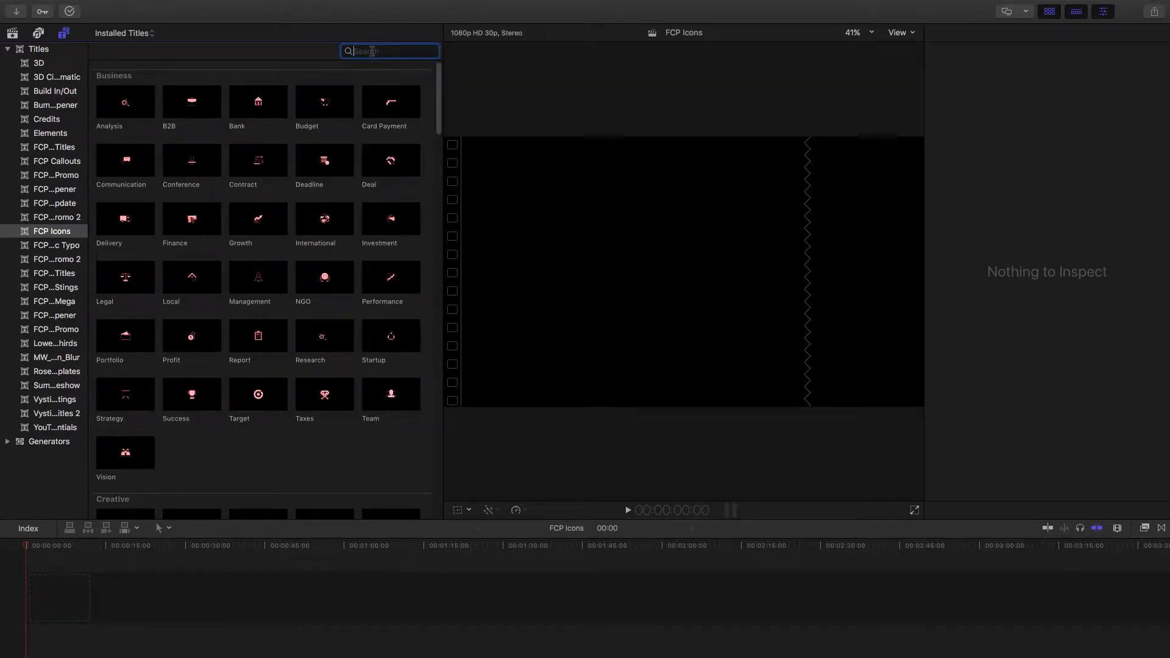
pyautogui.write('adver')
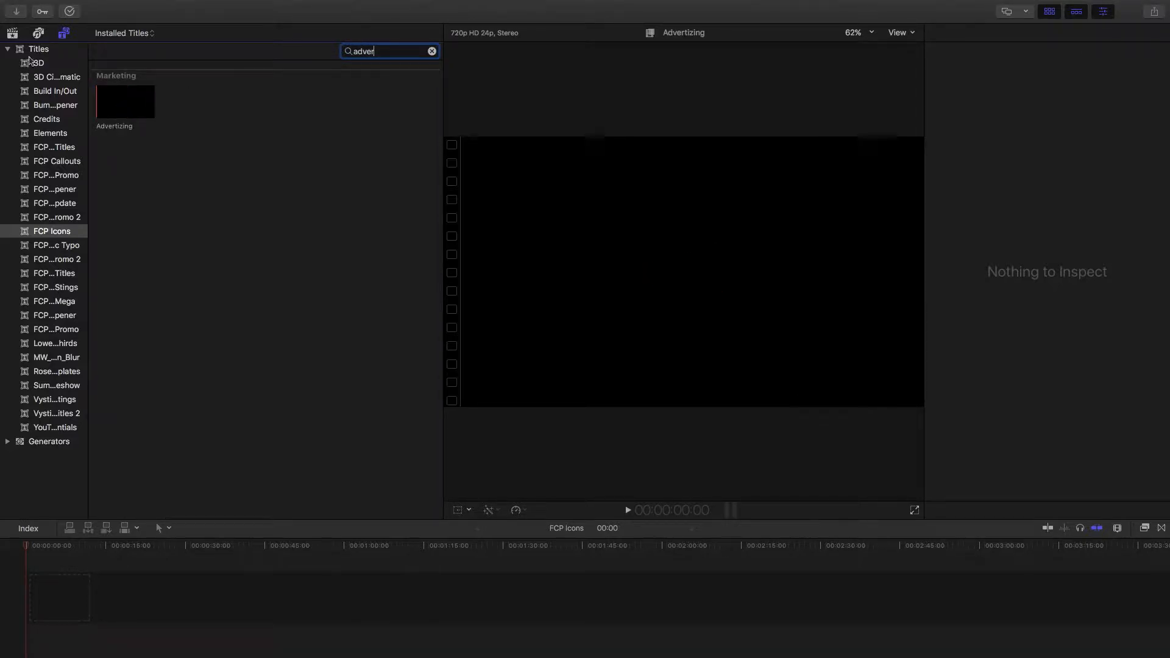
# Return to the library and add the photo clip to the start of the timeline
pyautogui.click(13, 34)
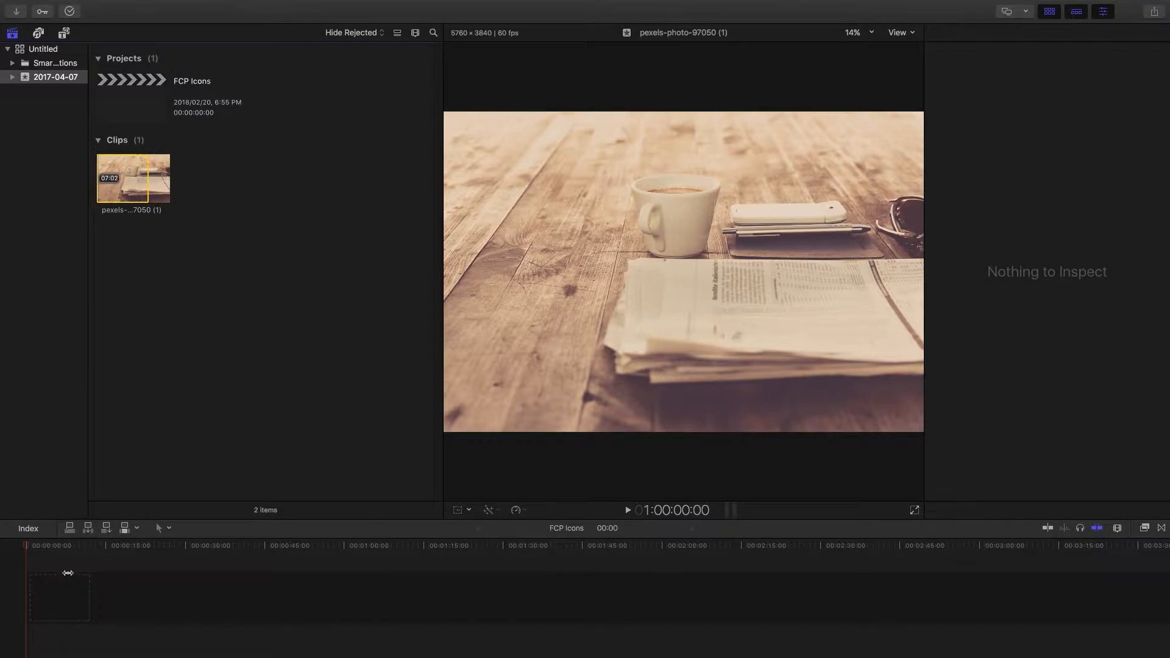
pyautogui.moveTo(125, 183); pyautogui.dragTo(47, 585)
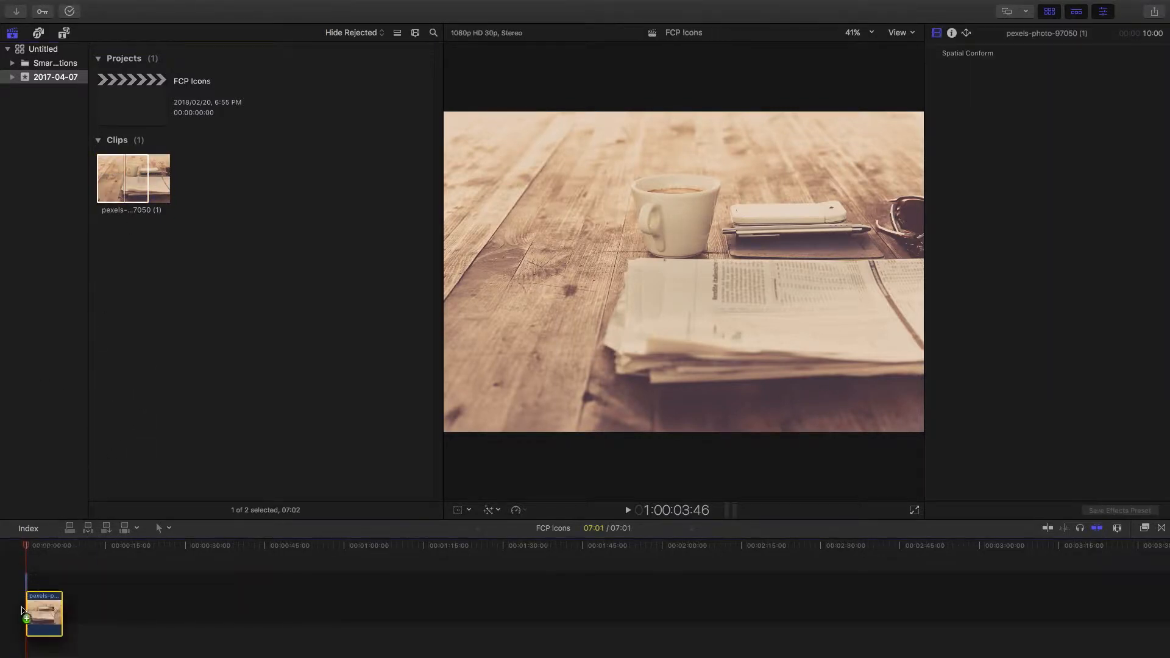
pyautogui.click(35, 550)
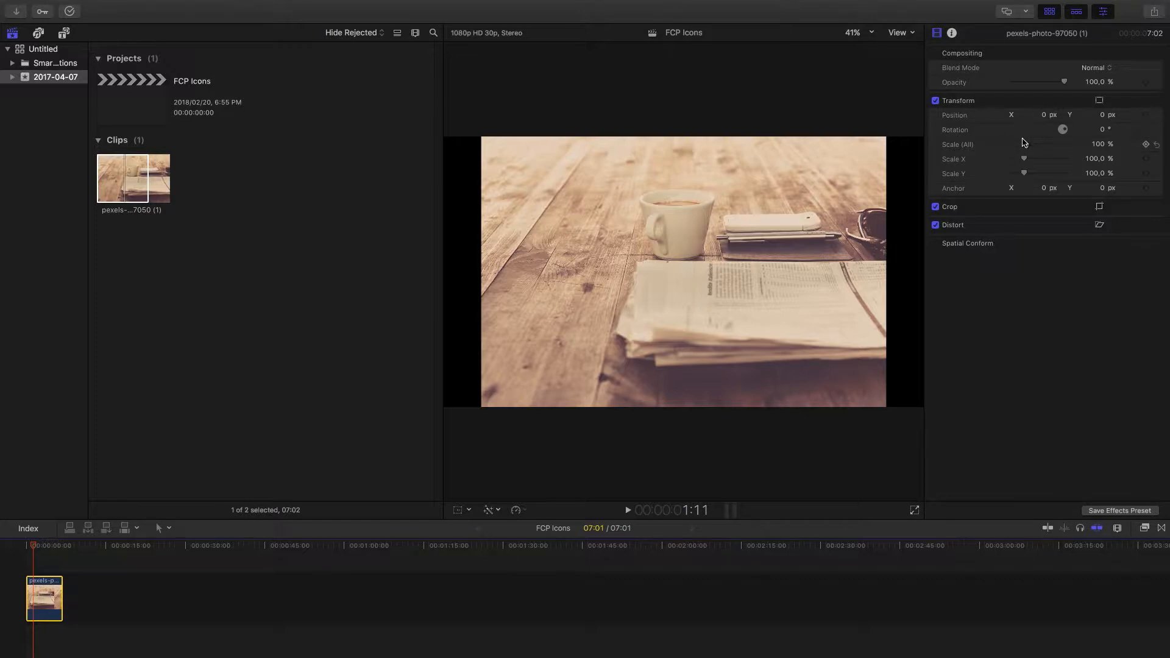
pyautogui.moveTo(1026, 146); pyautogui.dragTo(1026, 147)
# Place the Advertizing icon title above the photo clip in the timeline
pyautogui.click(64, 33)
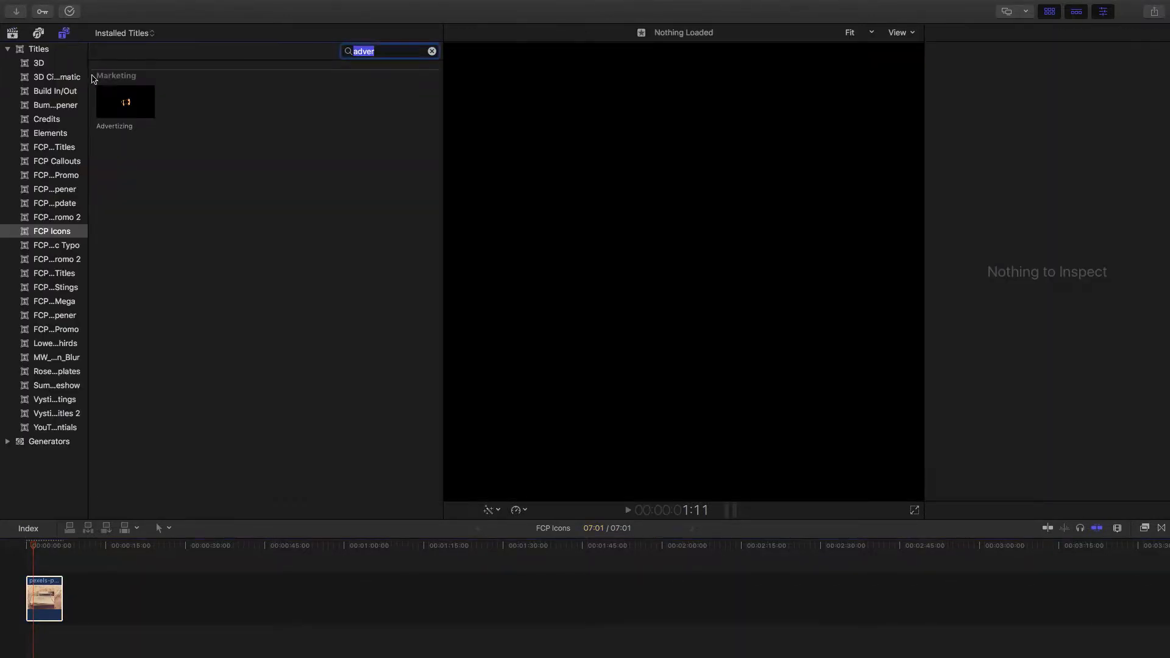
pyautogui.moveTo(126, 102); pyautogui.dragTo(62, 565)
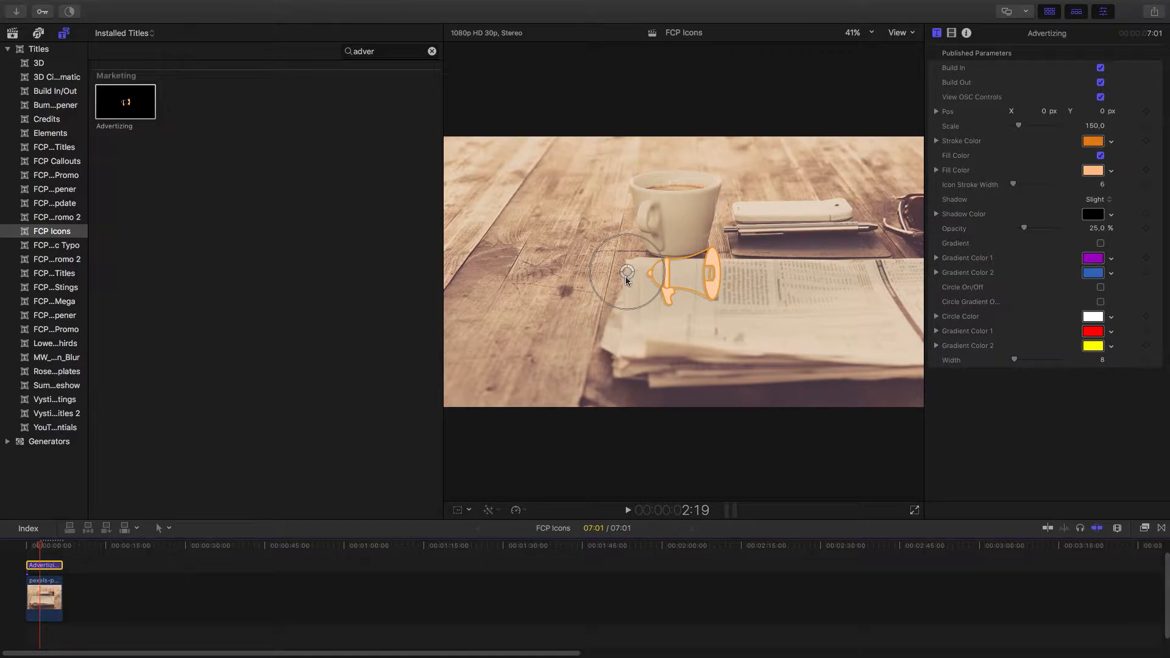
# Scale up the megaphone icon with its on-screen control to about 337
pyautogui.moveTo(627, 281); pyautogui.dragTo(652, 263)
pyautogui.moveTo(577, 288); pyautogui.dragTo(582, 263)
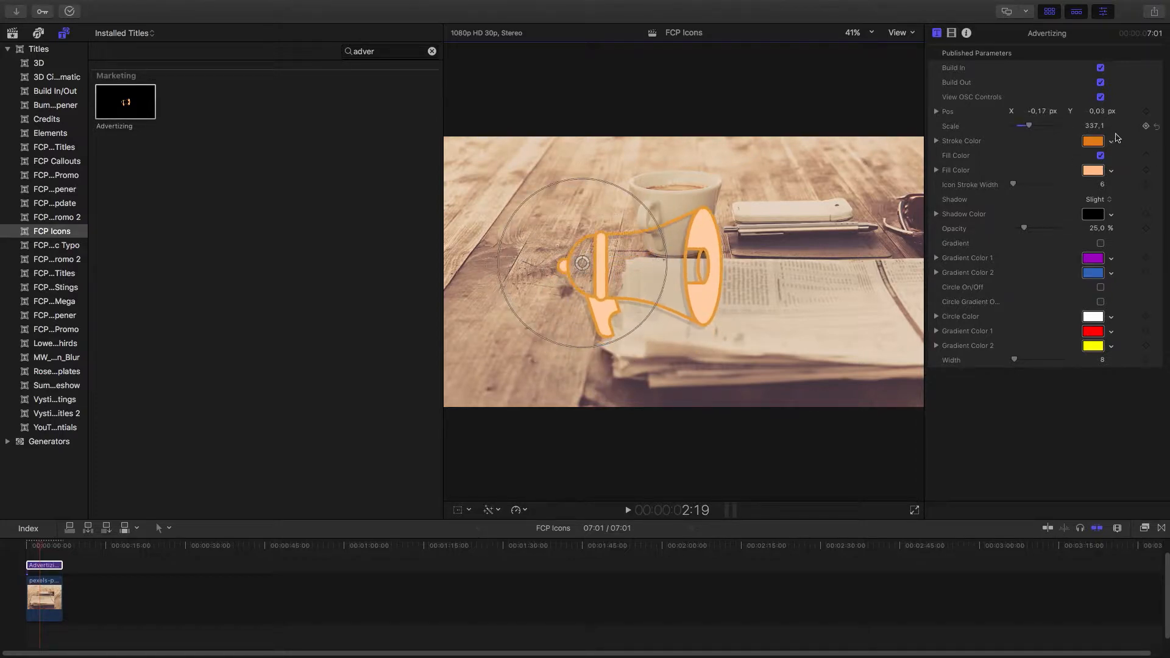
# Set the icon's stroke colour to blue using the colour wheel
pyautogui.click(1096, 143)
pyautogui.click(808, 312)
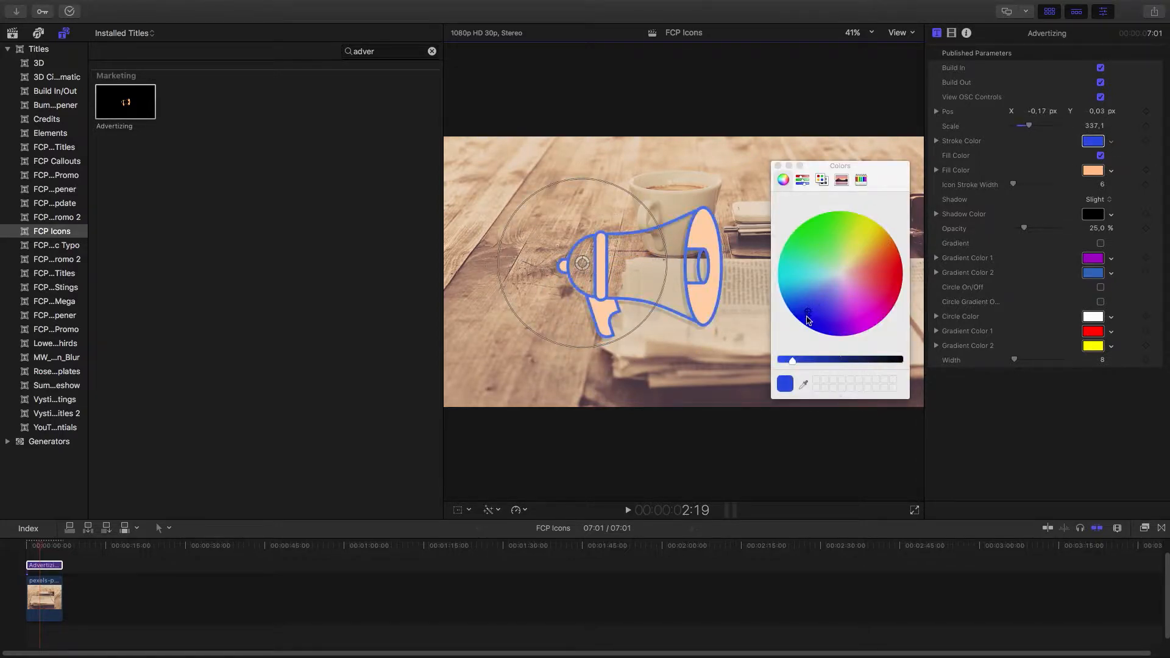
pyautogui.moveTo(792, 360); pyautogui.dragTo(814, 360)
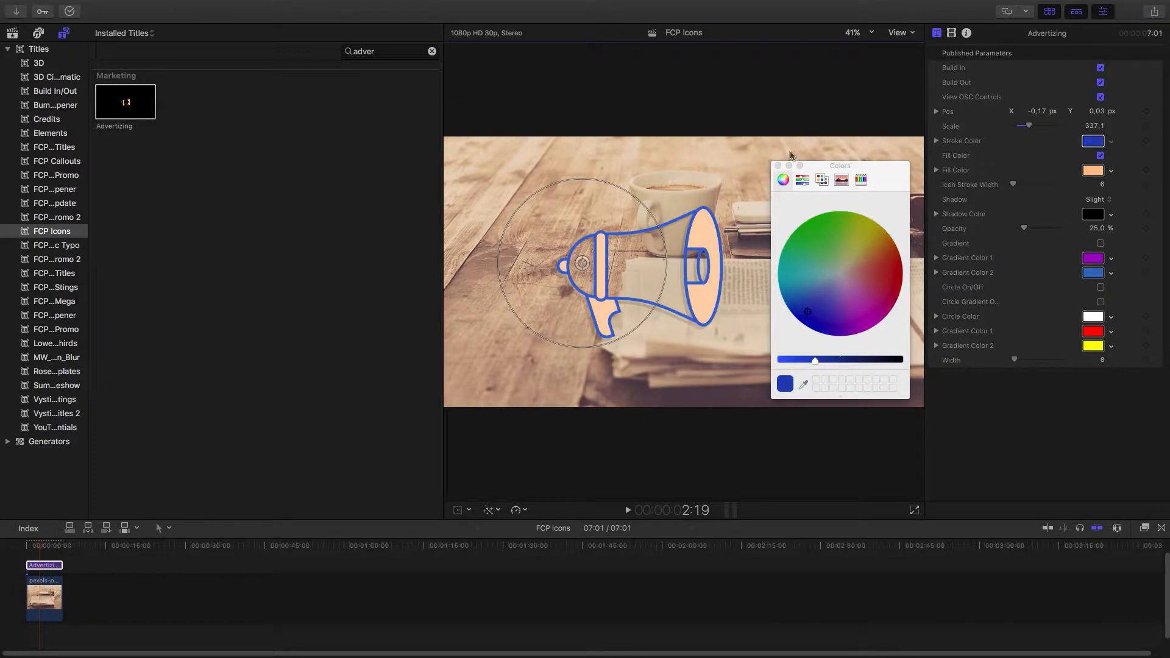
pyautogui.click(777, 166)
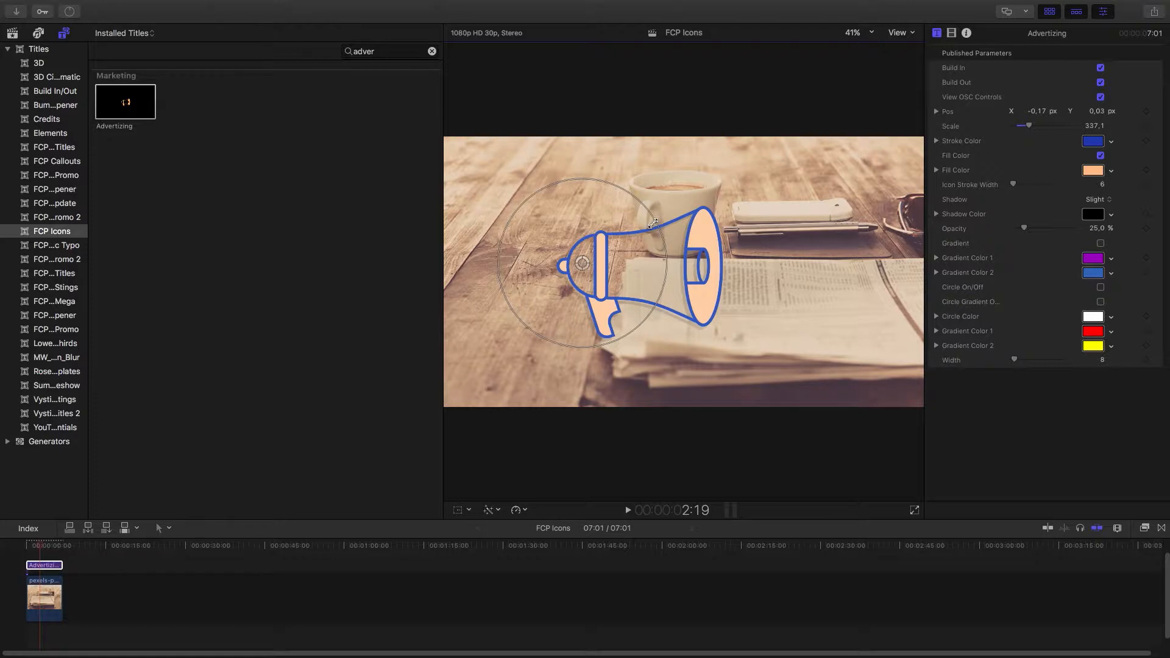
# Resize and re-centre the megaphone with its on-screen controls to a scale of about 235
pyautogui.moveTo(656, 221); pyautogui.dragTo(637, 229)
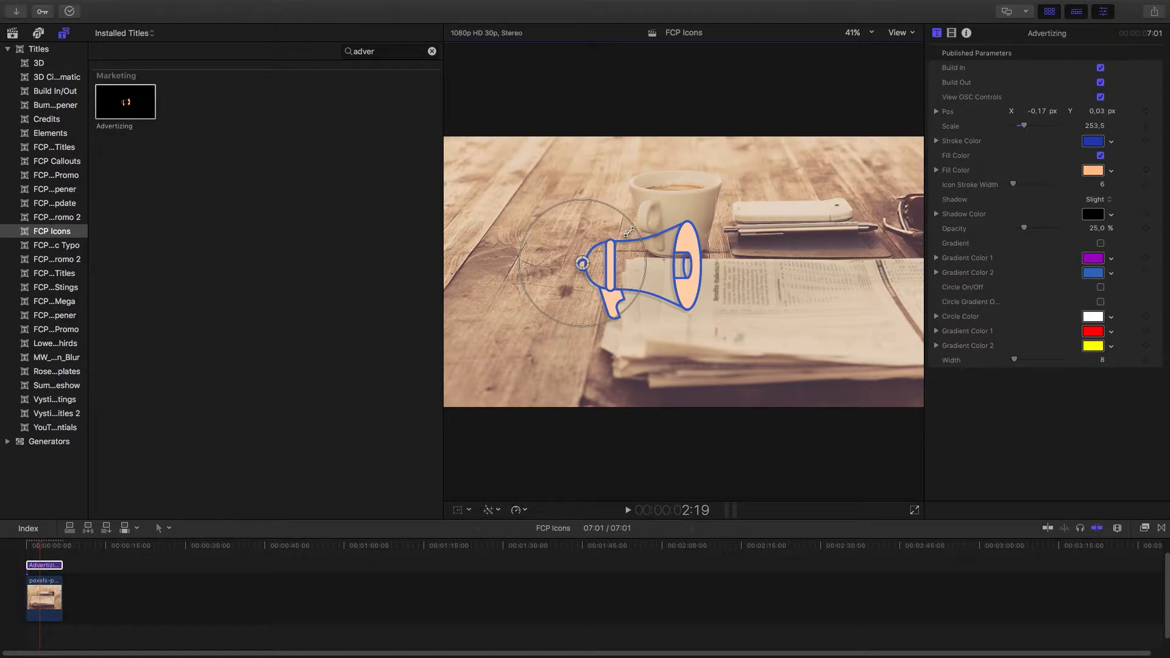
pyautogui.moveTo(635, 232); pyautogui.dragTo(663, 215)
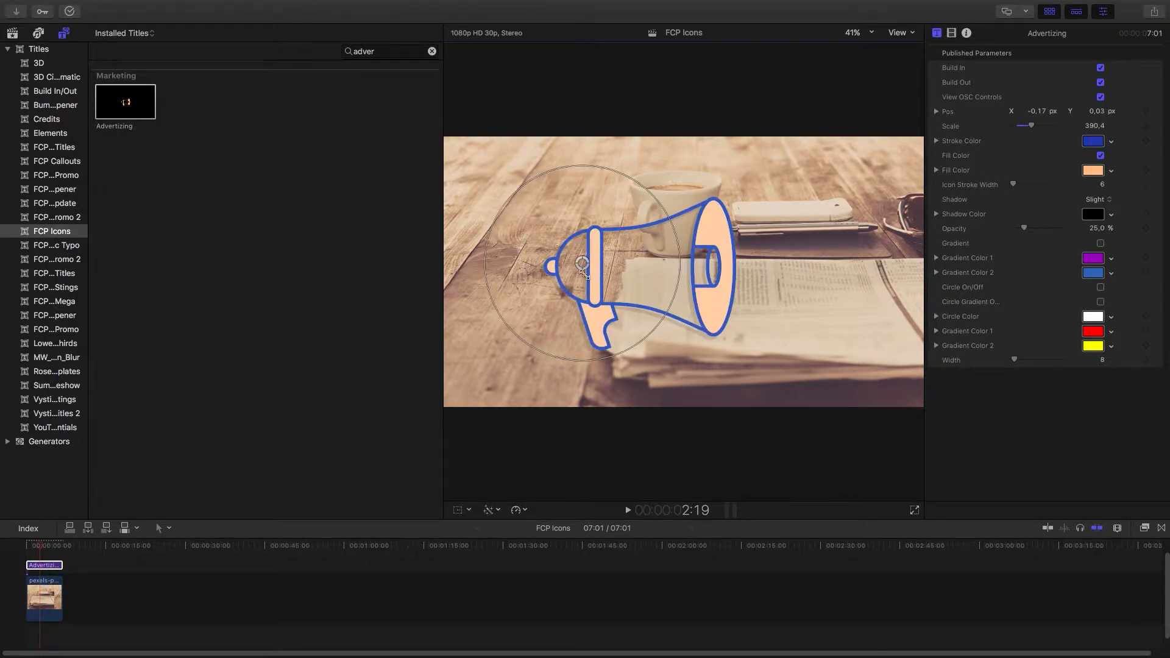
pyautogui.click(1100, 98)
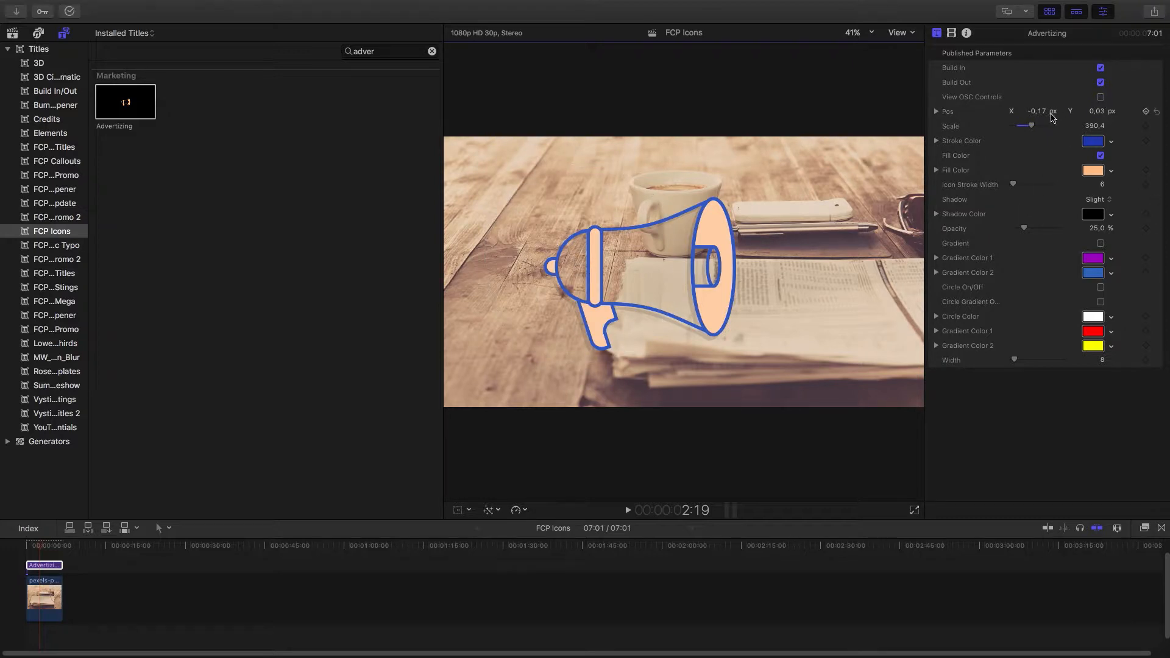
pyautogui.moveTo(1044, 116)
pyautogui.mouseDown()
pyautogui.moveTo(1030, 116)
pyautogui.moveTo(1044, 115)
pyautogui.moveTo(1028, 130)
pyautogui.moveTo(1038, 131)
pyautogui.mouseUp()
pyautogui.click(1101, 98)
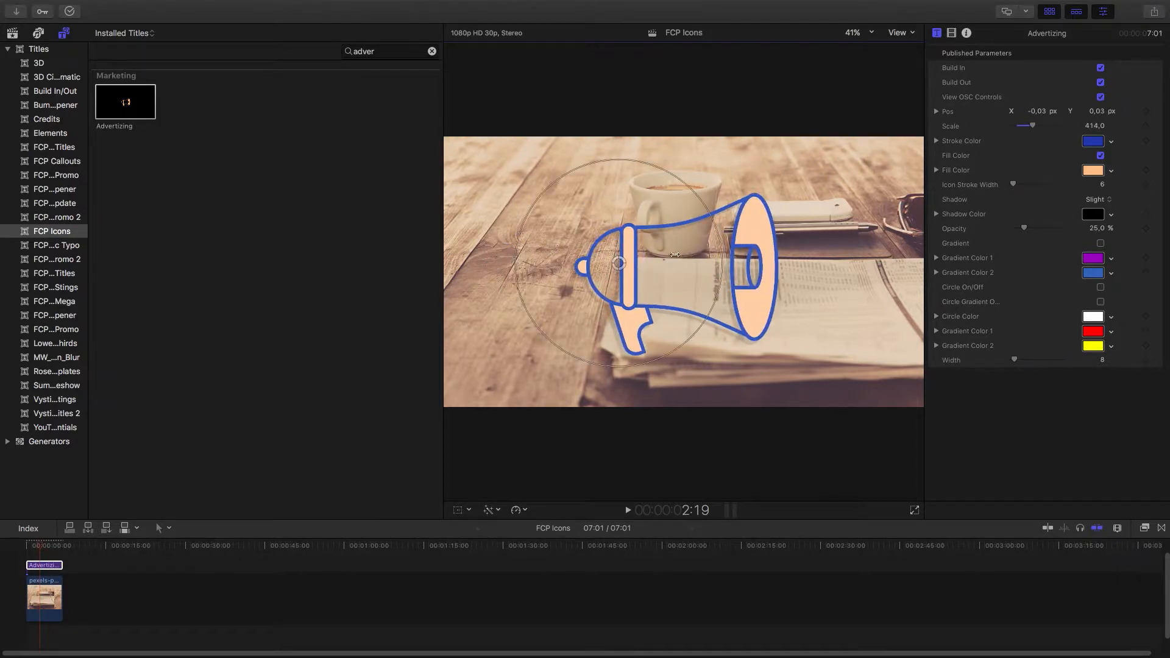
pyautogui.moveTo(616, 266); pyautogui.dragTo(582, 242)
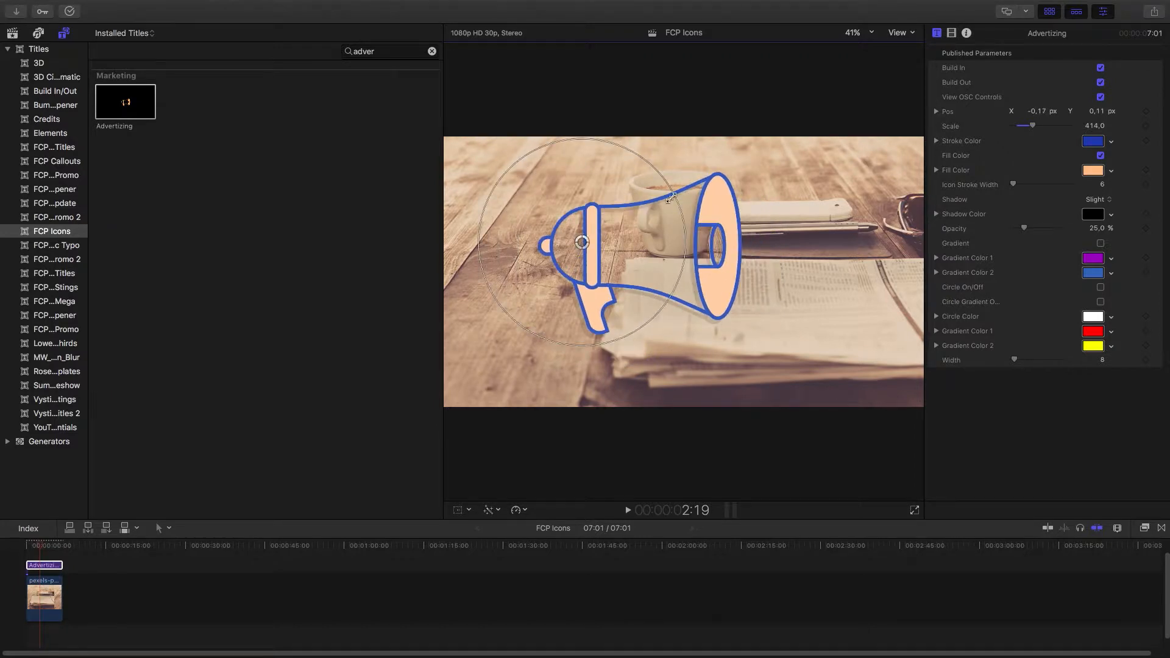
pyautogui.moveTo(670, 198); pyautogui.dragTo(617, 265)
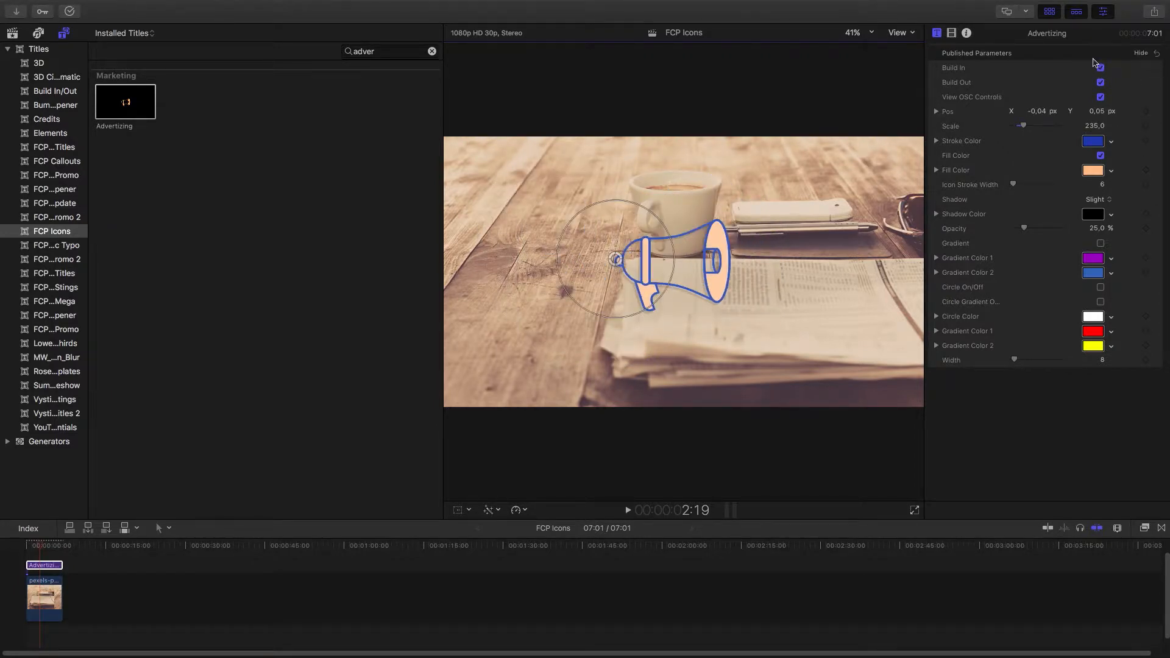
# Turn off Build In and Build Out for the title and play it back from the start
pyautogui.click(29, 562)
pyautogui.press('space')
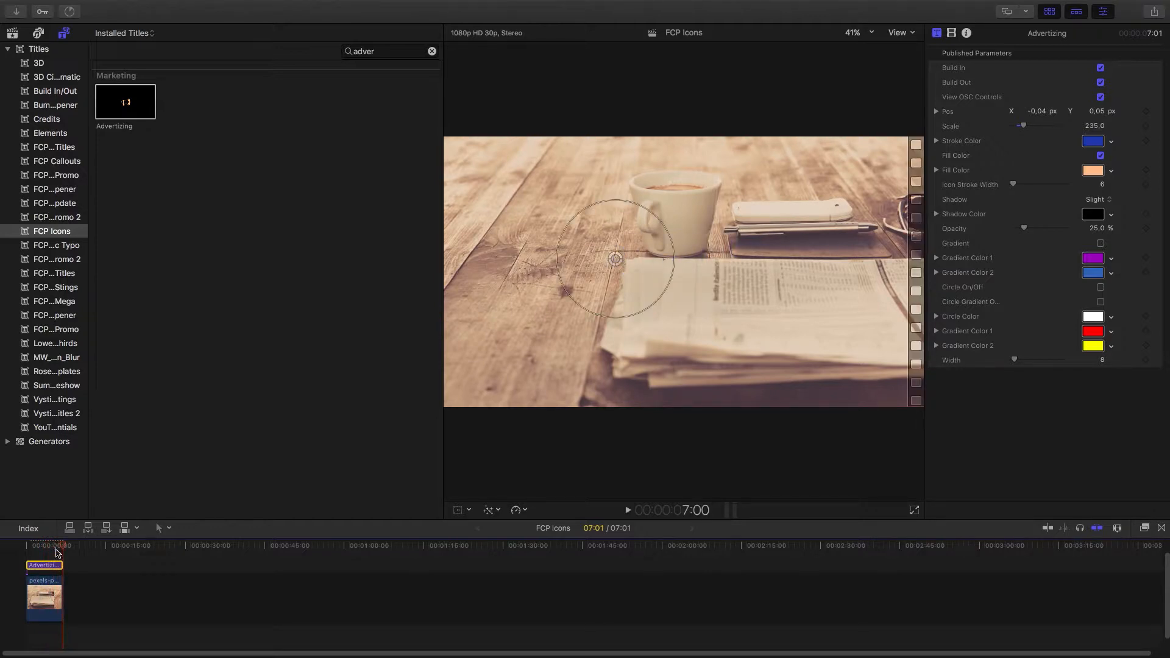
pyautogui.click(1101, 67)
pyautogui.click(1100, 82)
pyautogui.press('Home')
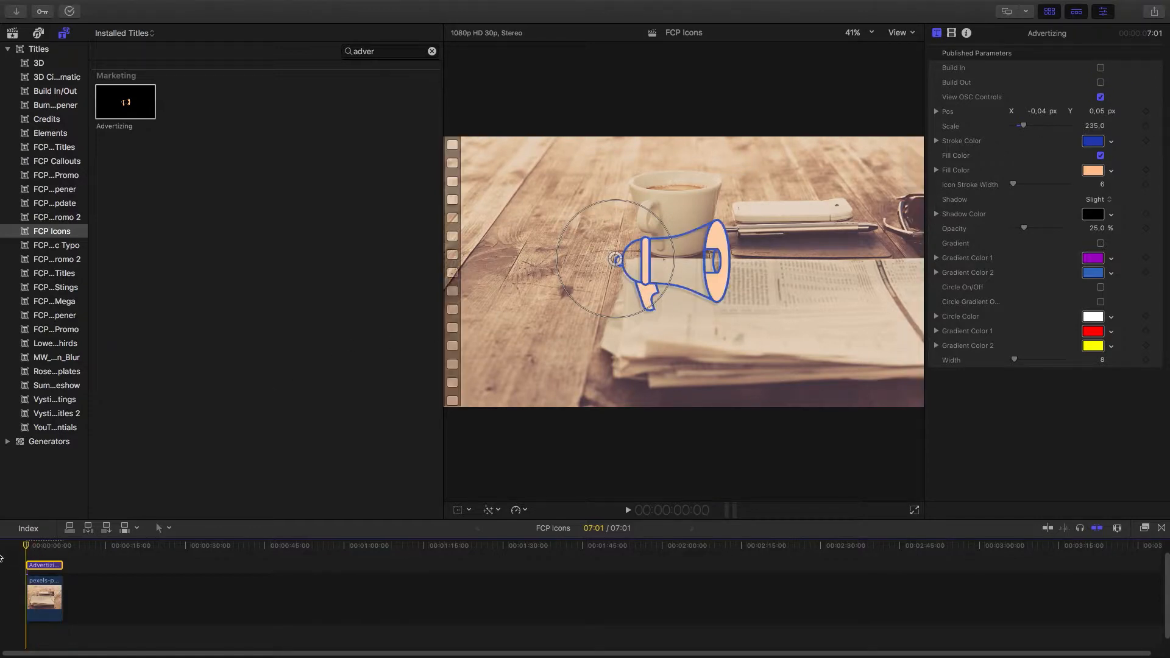
pyautogui.press('space')
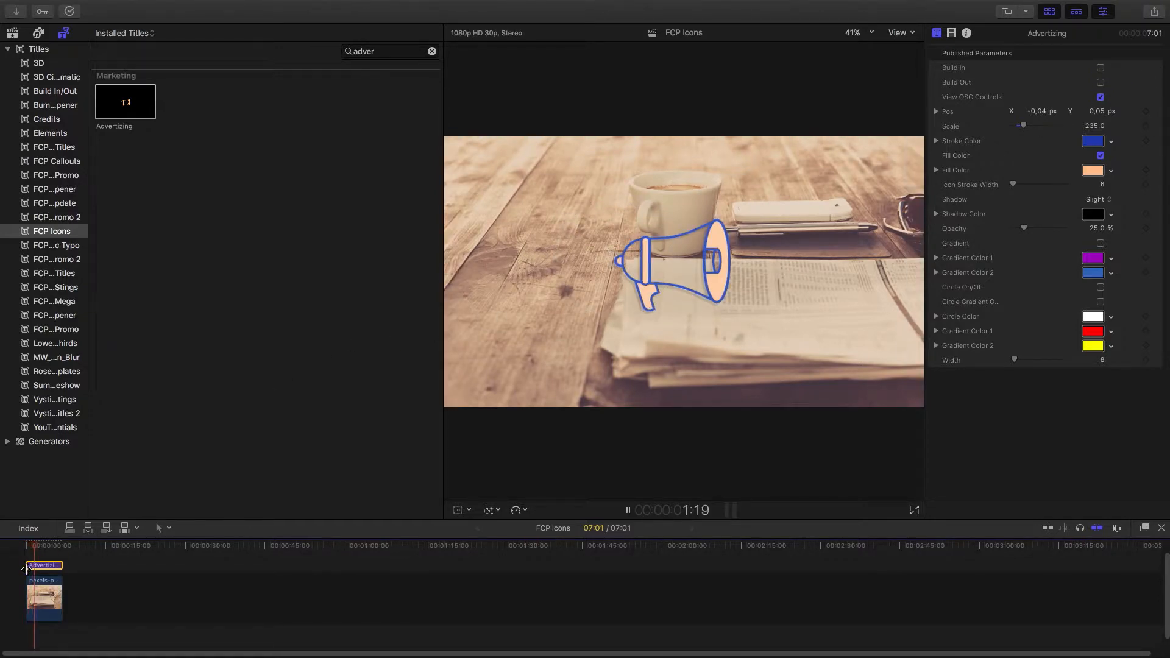
pyautogui.press('space')
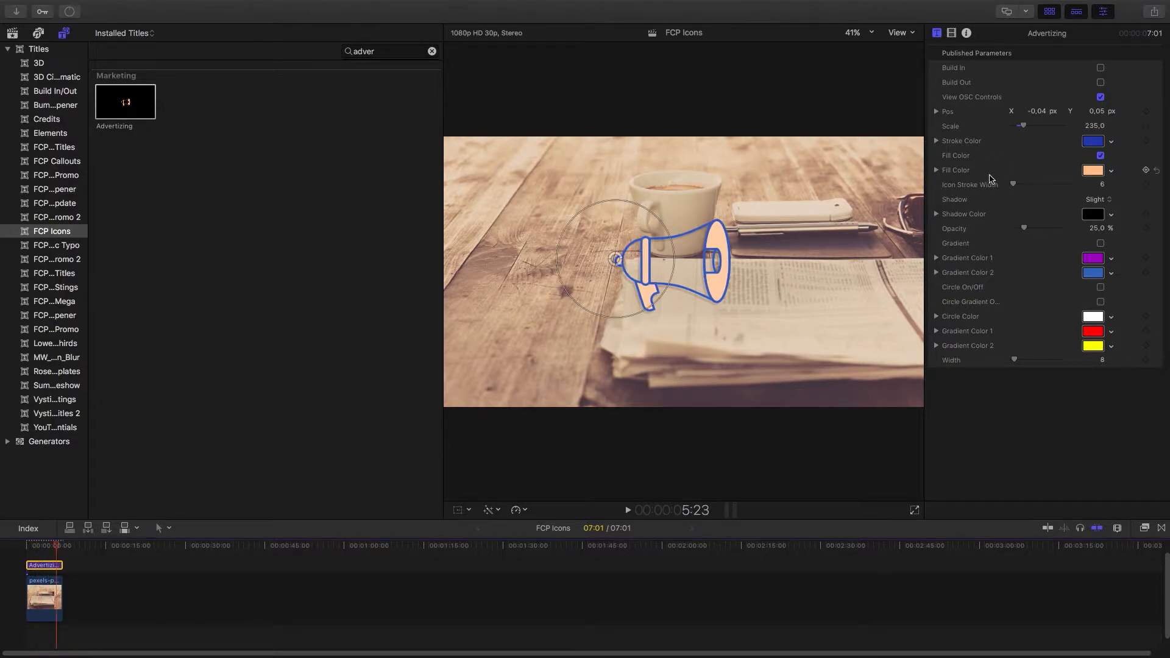
# Change the icon's fill colour to red, then switch the fill off
pyautogui.click(1094, 171)
pyautogui.moveTo(855, 275); pyautogui.dragTo(893, 275)
pyautogui.click(777, 165)
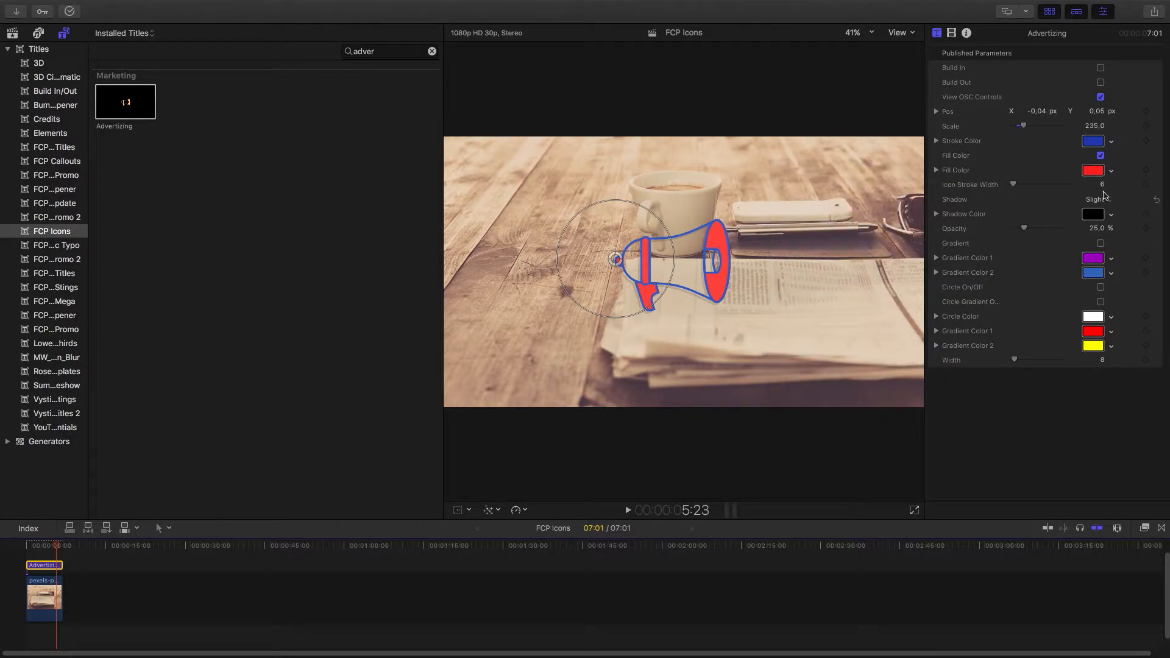
pyautogui.click(1099, 156)
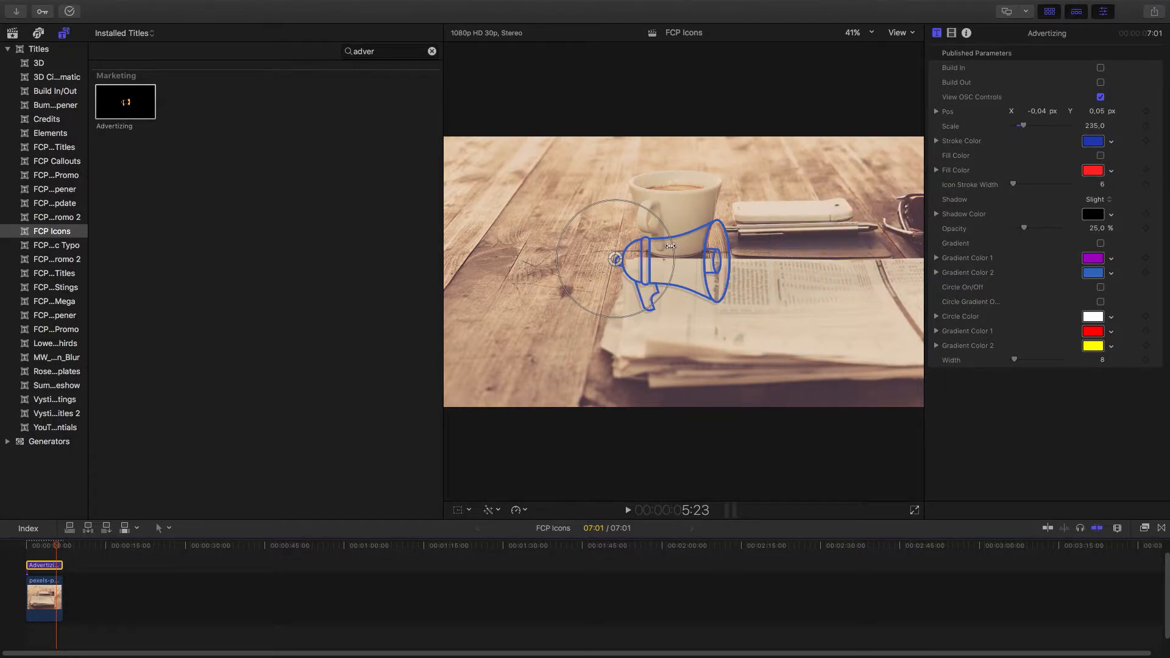
# Enlarge the megaphone to a scale of about 459 and set the icon stroke width to 12
pyautogui.moveTo(670, 246); pyautogui.dragTo(734, 244)
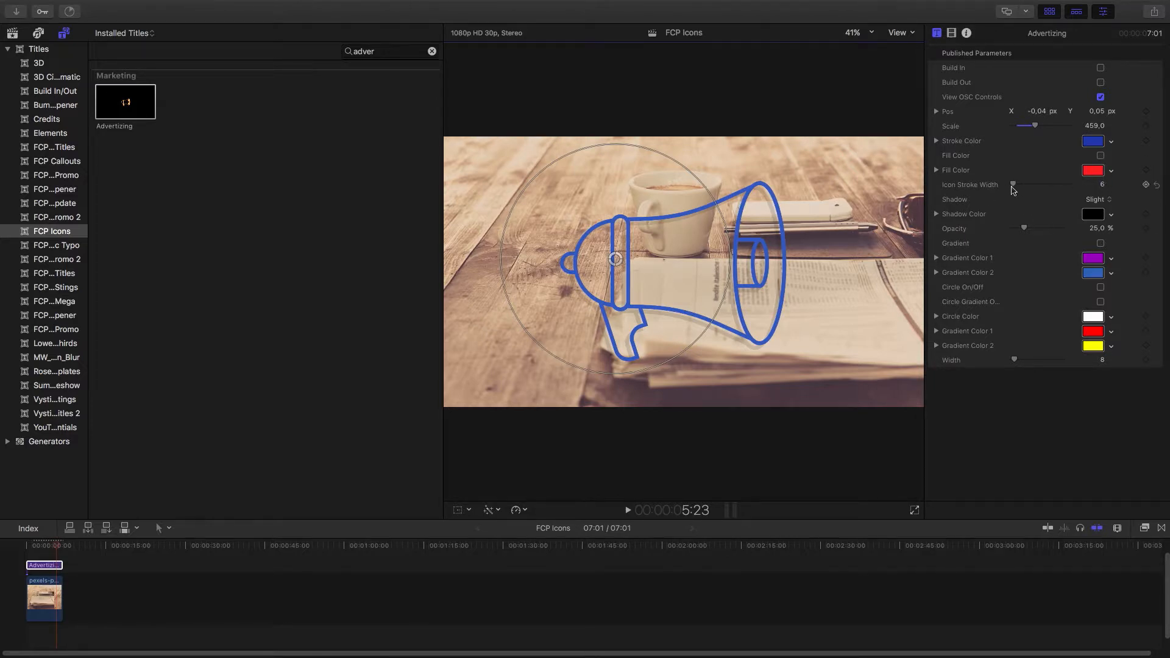
pyautogui.moveTo(1014, 189); pyautogui.dragTo(1016, 189)
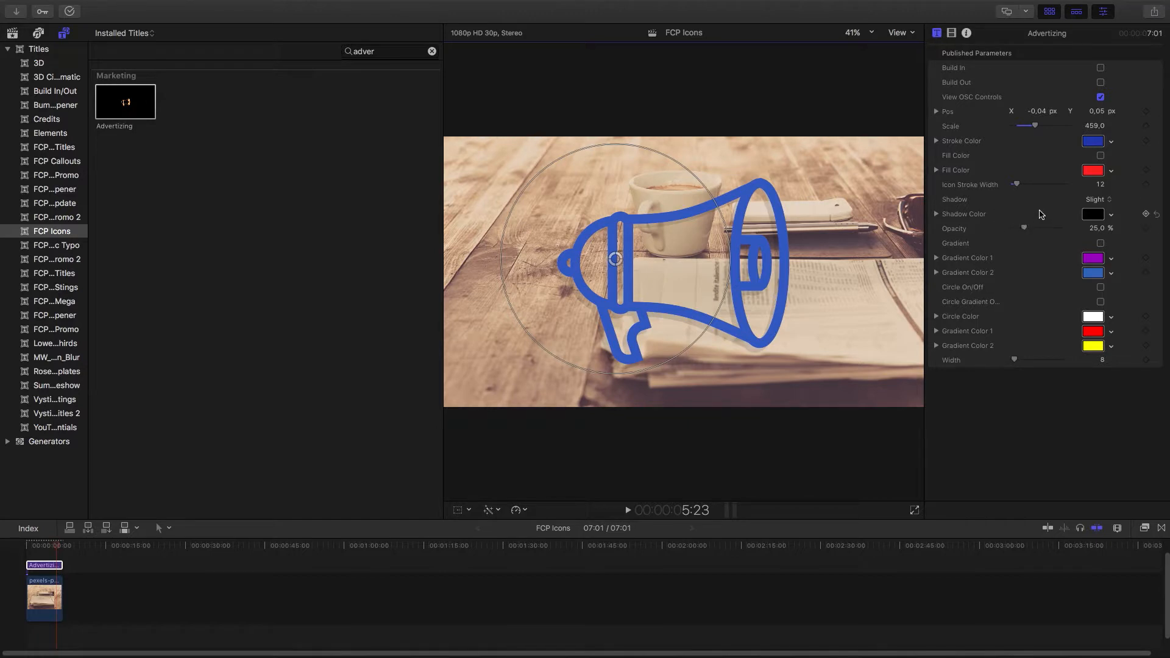
# Shift the megaphone slightly right and set its Shadow to Long
pyautogui.moveTo(615, 264); pyautogui.dragTo(685, 247)
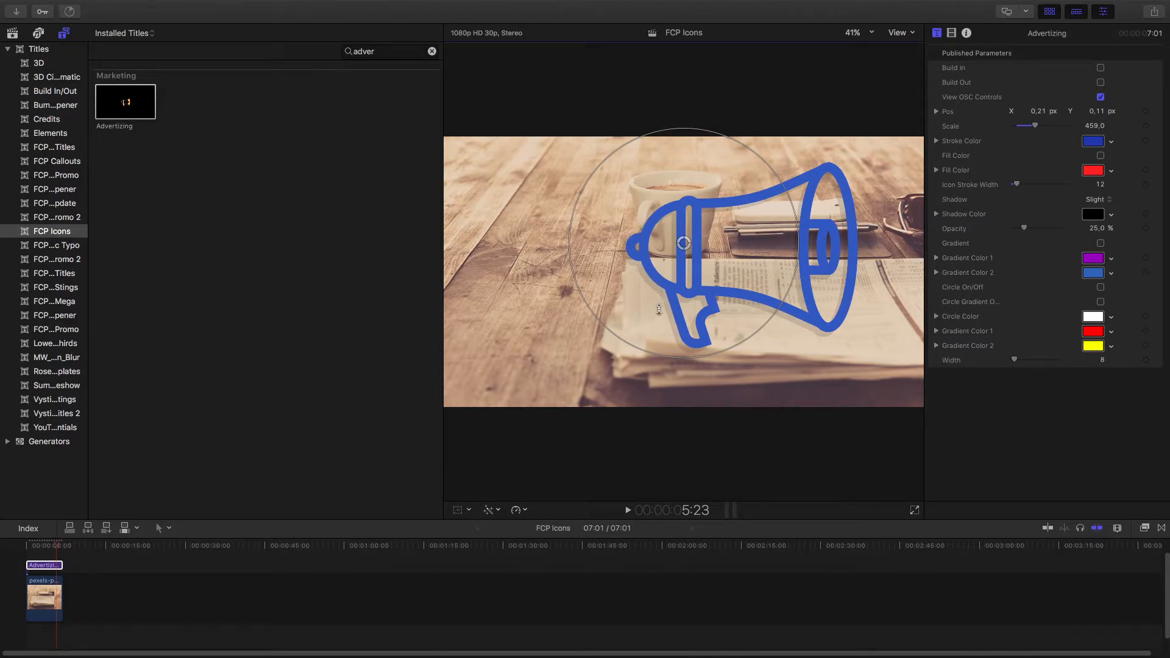
pyautogui.click(1104, 200)
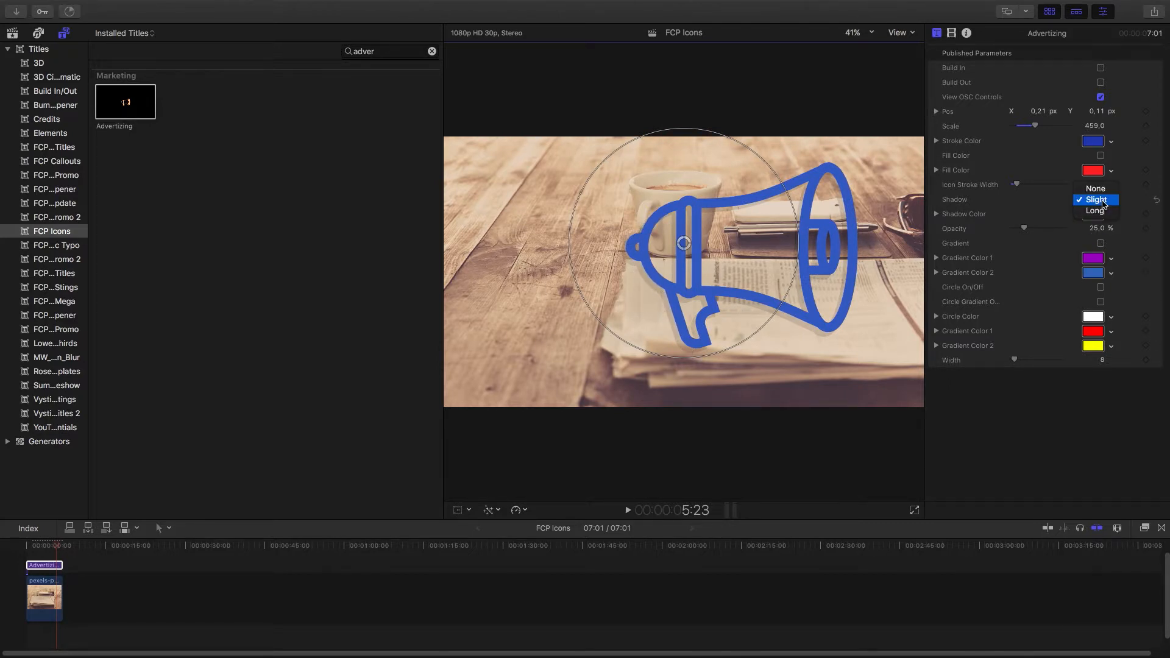
pyautogui.click(1096, 211)
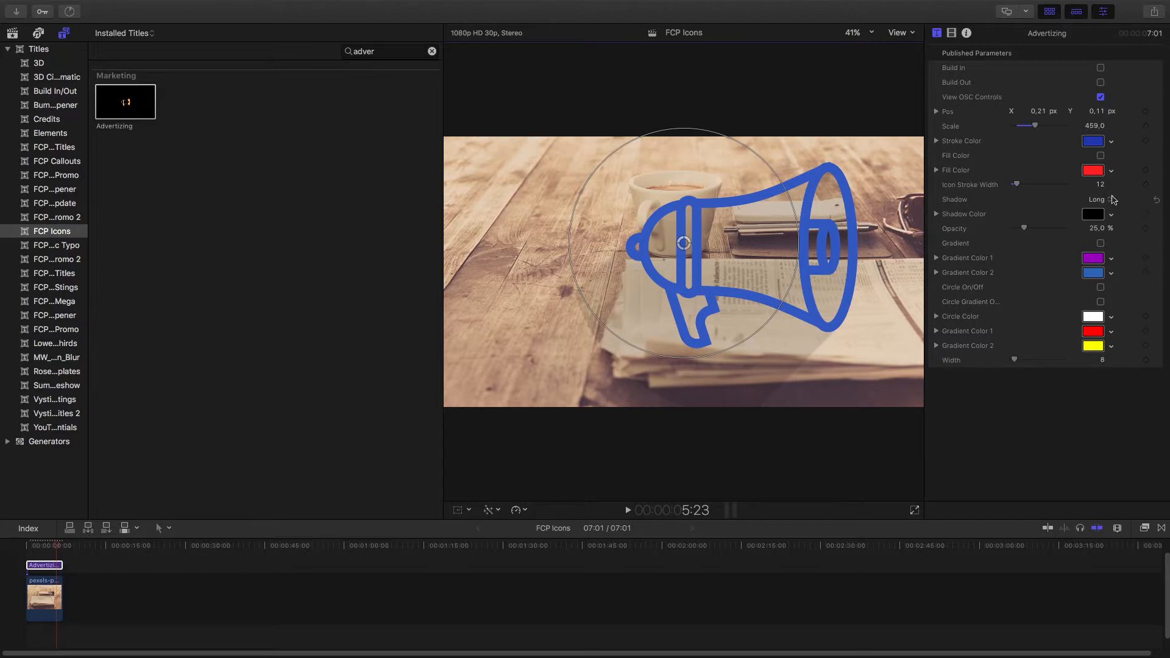
# Set the shadow colour to yellow with RGB sliders at Red 243, Green 255, Blue 0
pyautogui.click(1093, 216)
pyautogui.click(803, 180)
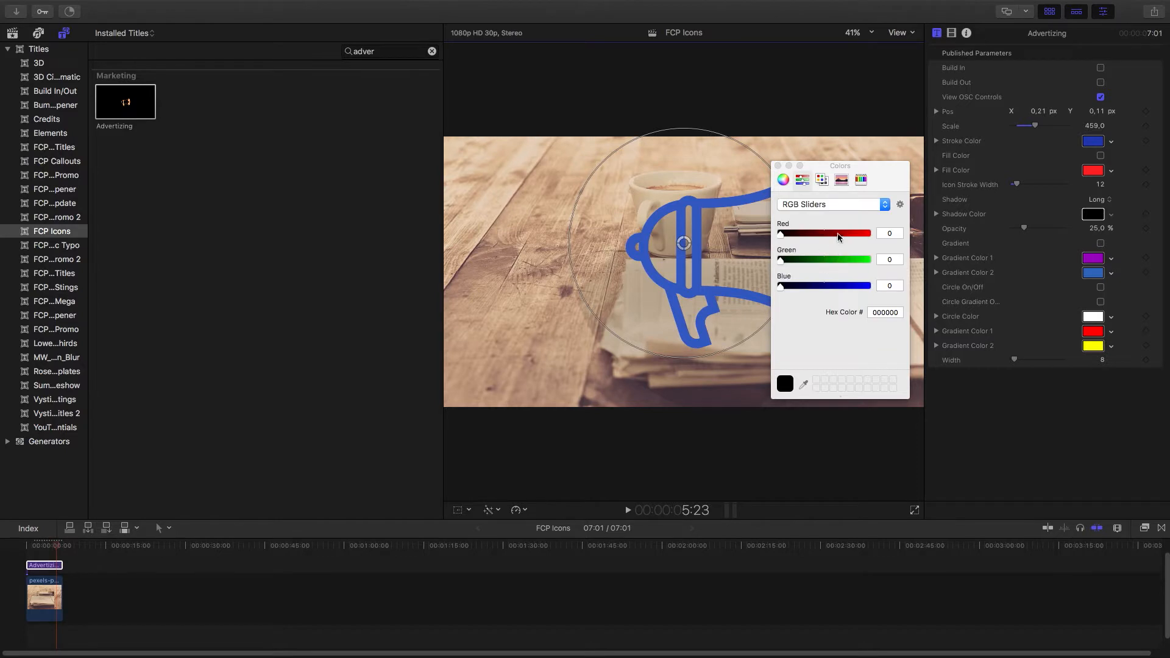
pyautogui.moveTo(822, 235); pyautogui.dragTo(864, 234)
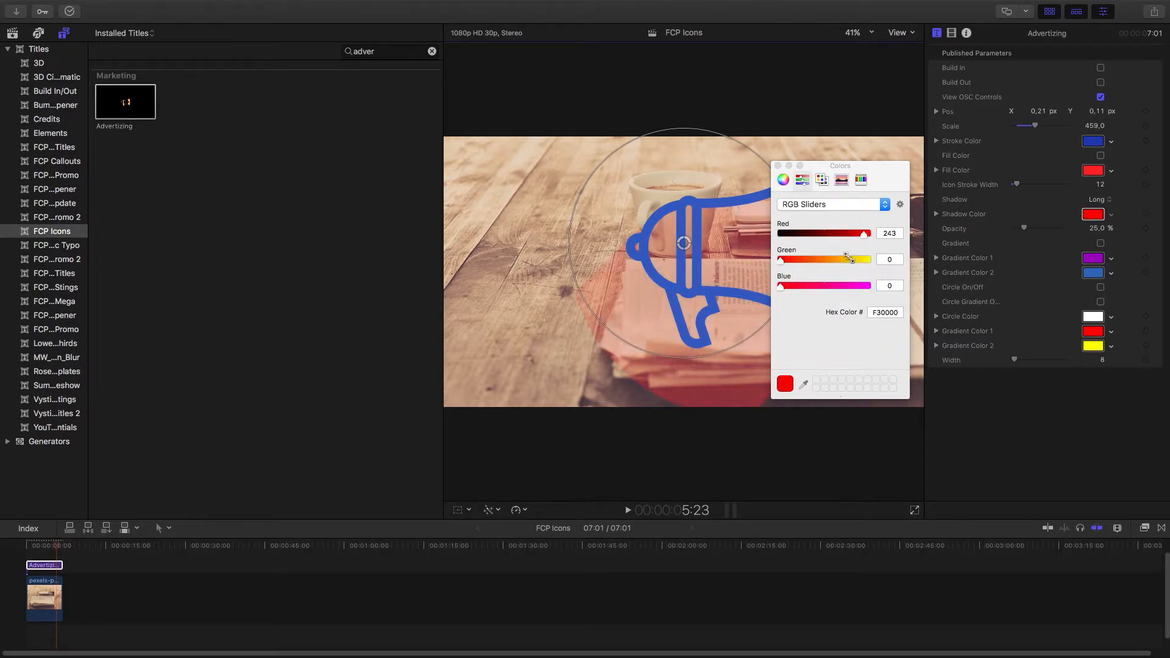
pyautogui.moveTo(780, 260); pyautogui.dragTo(868, 260)
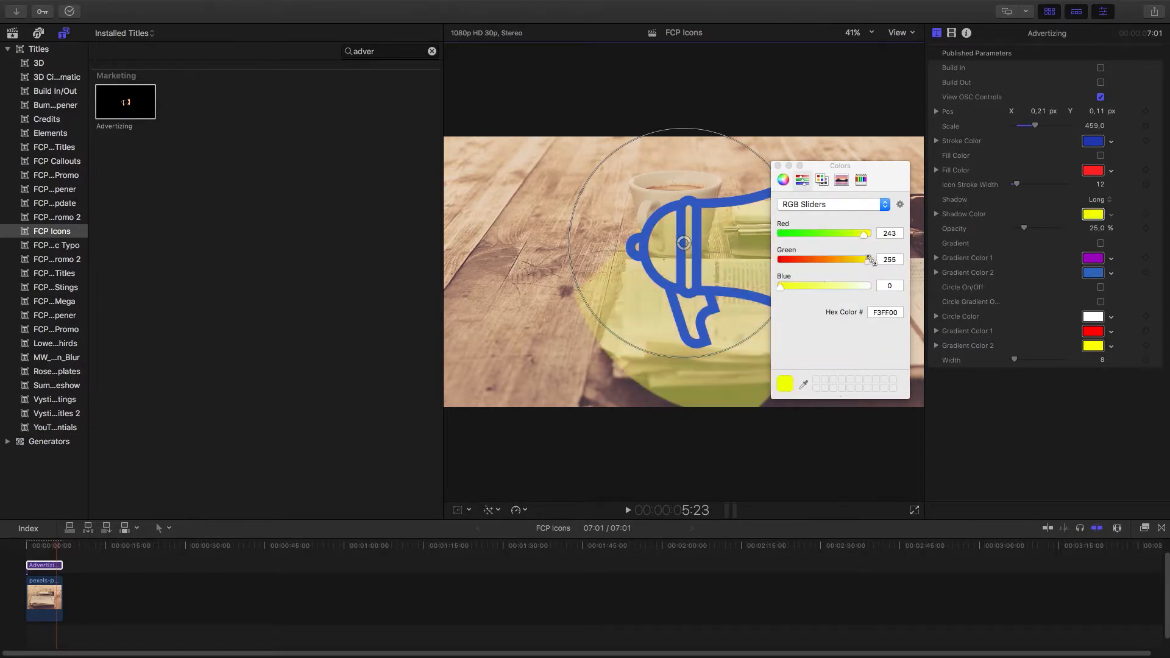
pyautogui.click(777, 166)
# Raise the shadow opacity to 100% and bring it back to about 25%
pyautogui.moveTo(1026, 228); pyautogui.dragTo(1069, 230)
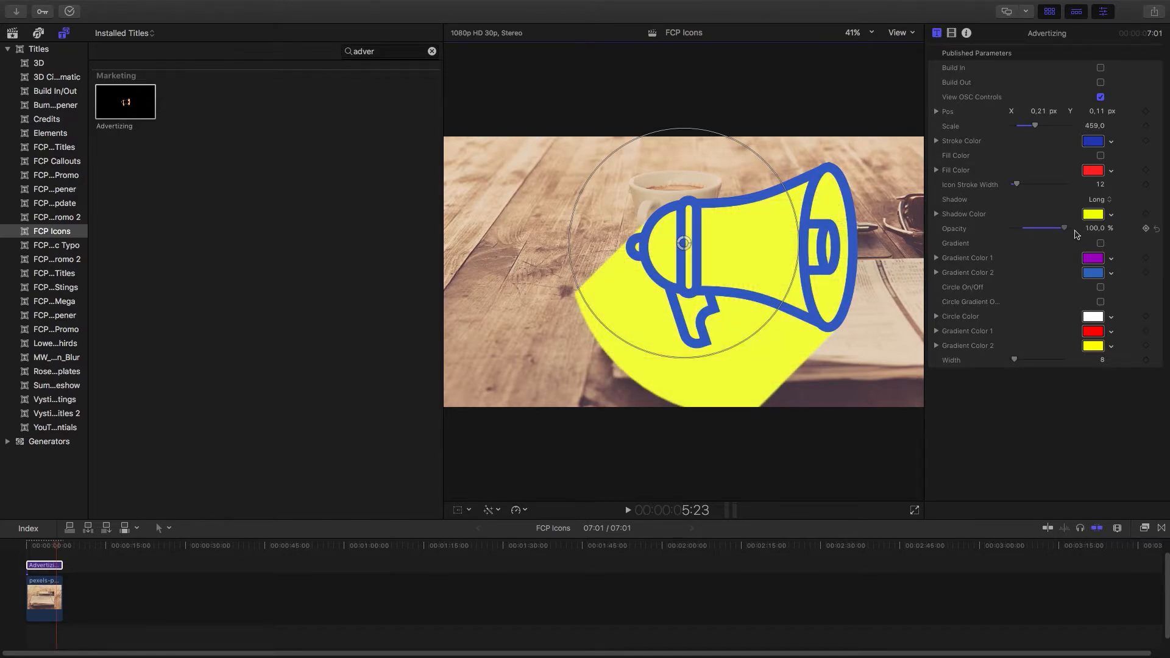
pyautogui.moveTo(1067, 232); pyautogui.dragTo(1026, 239)
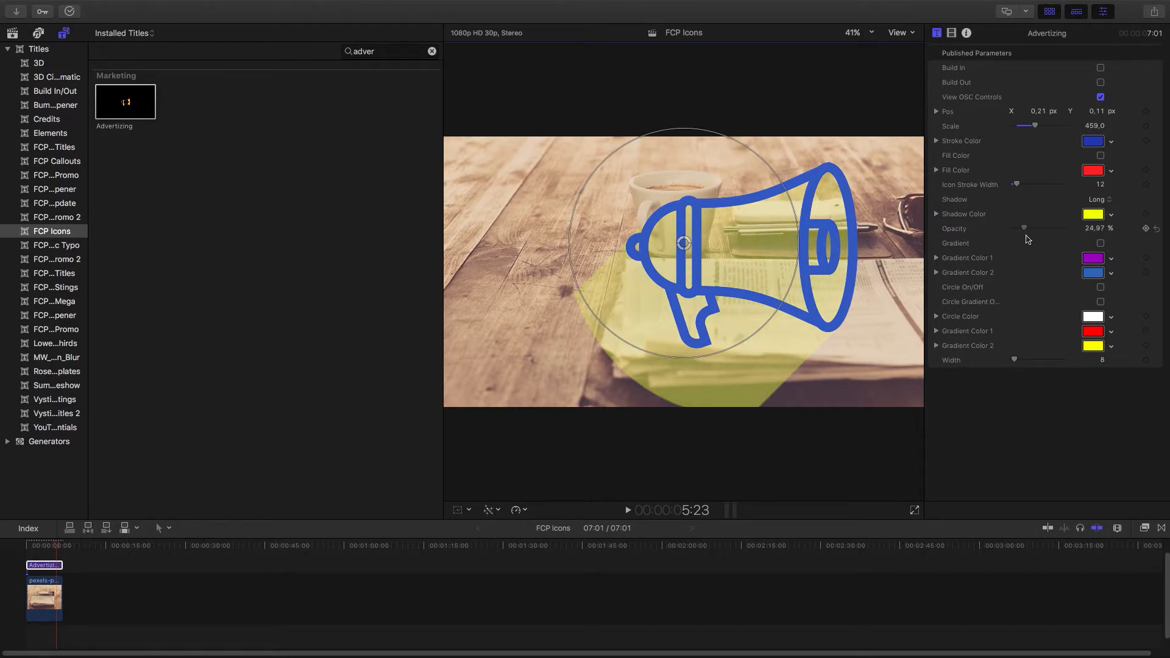
# Change the shadow colour to black using the colour wheel's brightness slider
pyautogui.click(1093, 214)
pyautogui.click(783, 179)
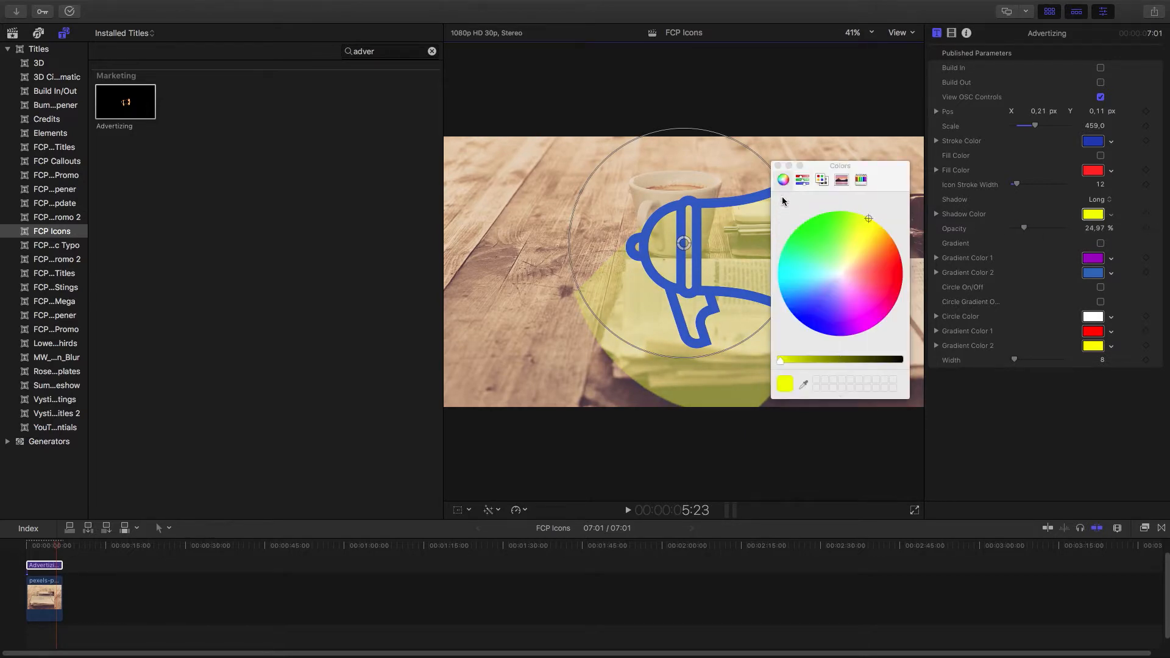
pyautogui.moveTo(781, 361); pyautogui.dragTo(1023, 352)
pyautogui.click(1093, 214)
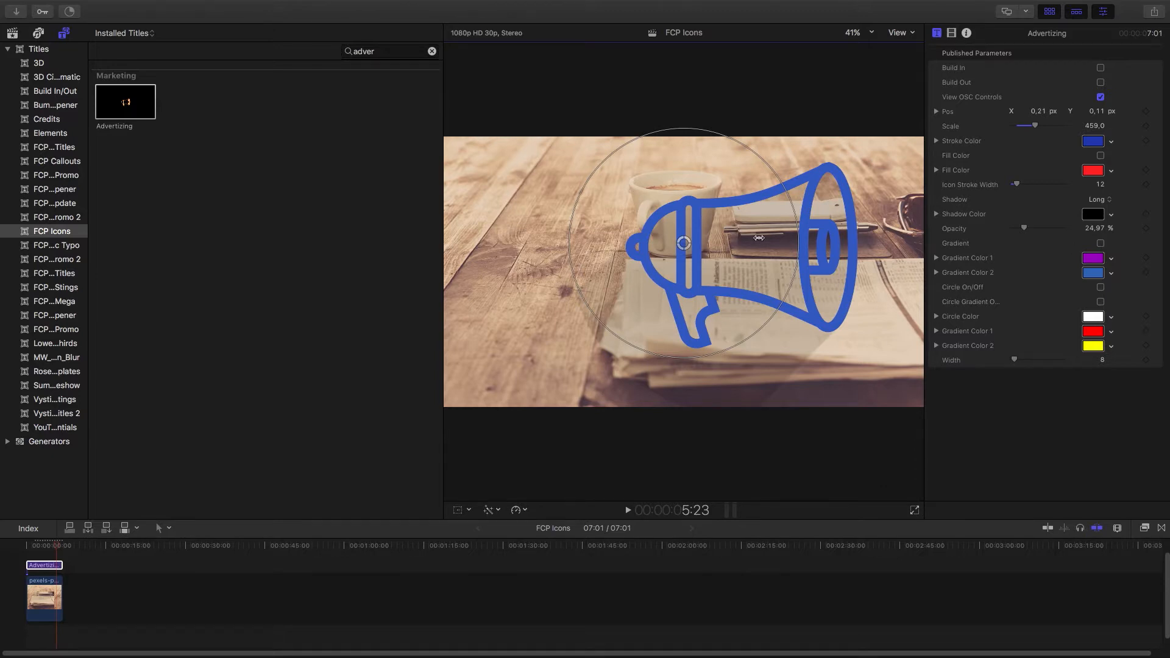
# Enable the icon gradient and set Gradient Color 1 to red
pyautogui.click(1100, 243)
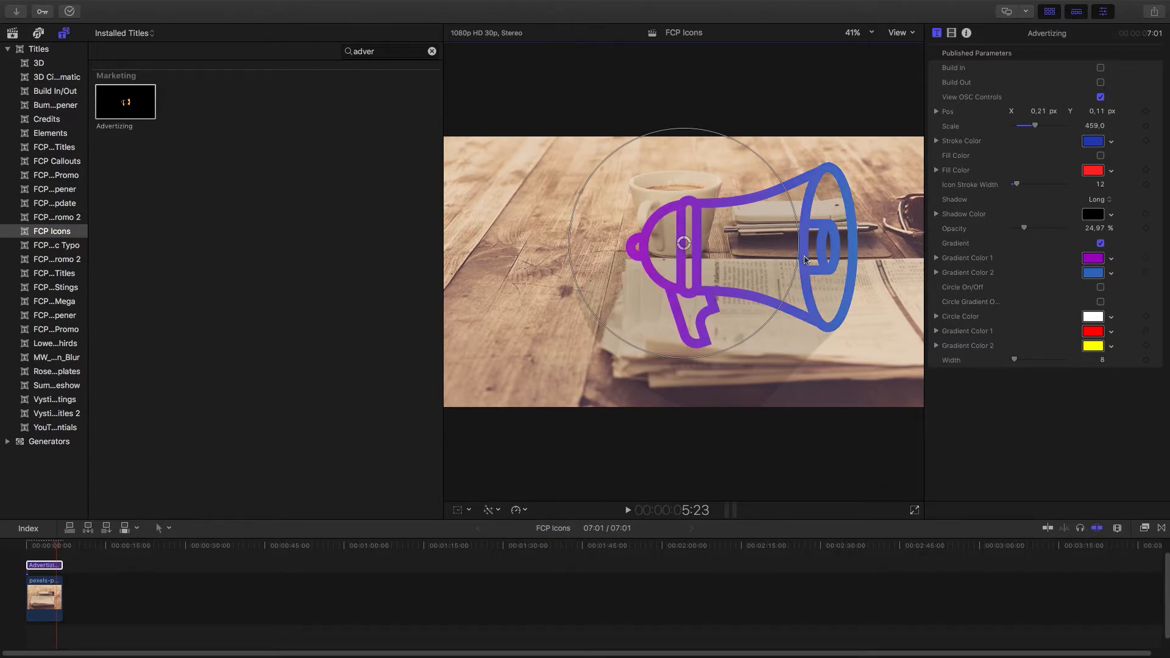
pyautogui.click(1092, 258)
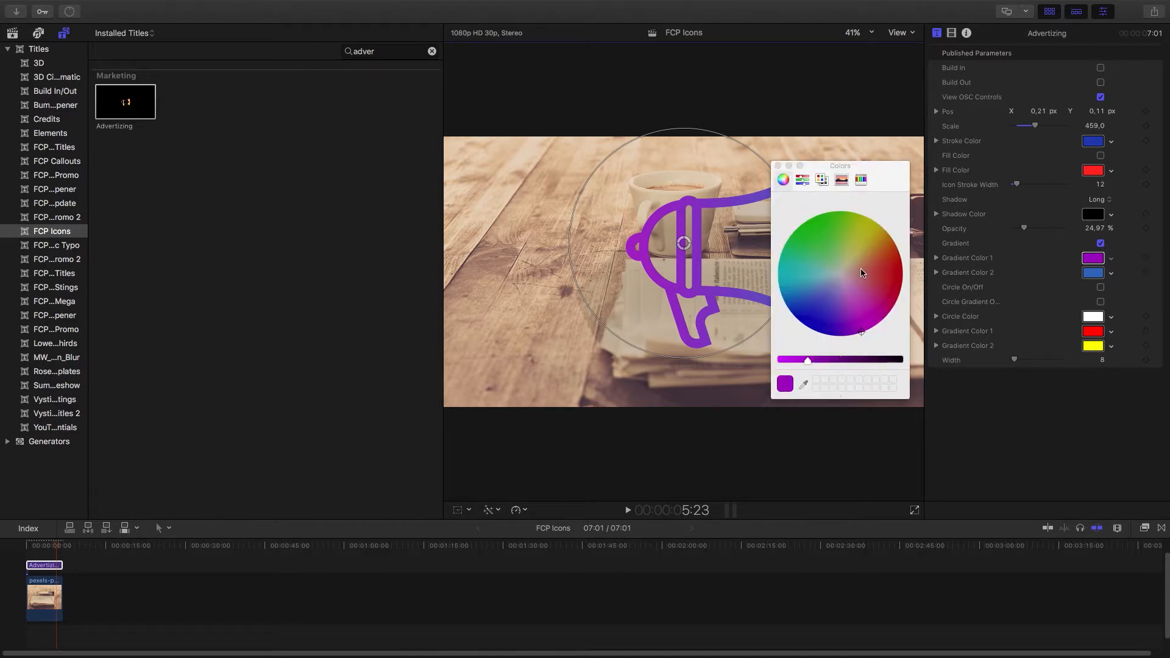
pyautogui.moveTo(861, 273); pyautogui.dragTo(902, 268)
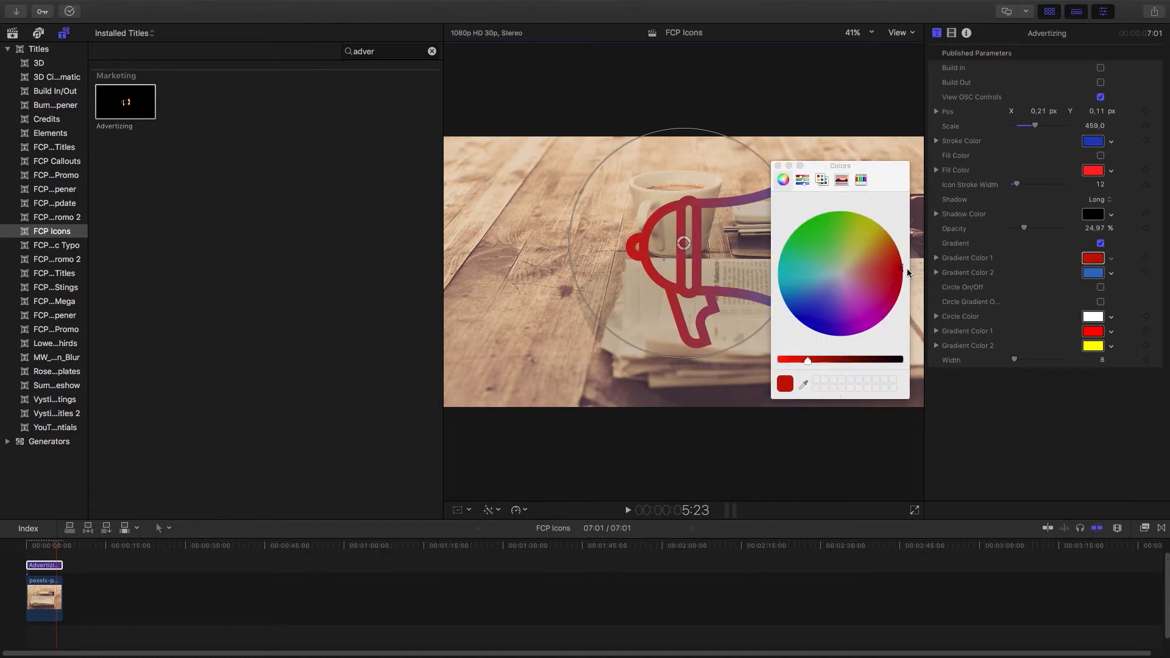
pyautogui.click(778, 165)
# Set the icon's Gradient Color 2 to an olive yellow from the colour wheel
pyautogui.click(1092, 273)
pyautogui.click(866, 233)
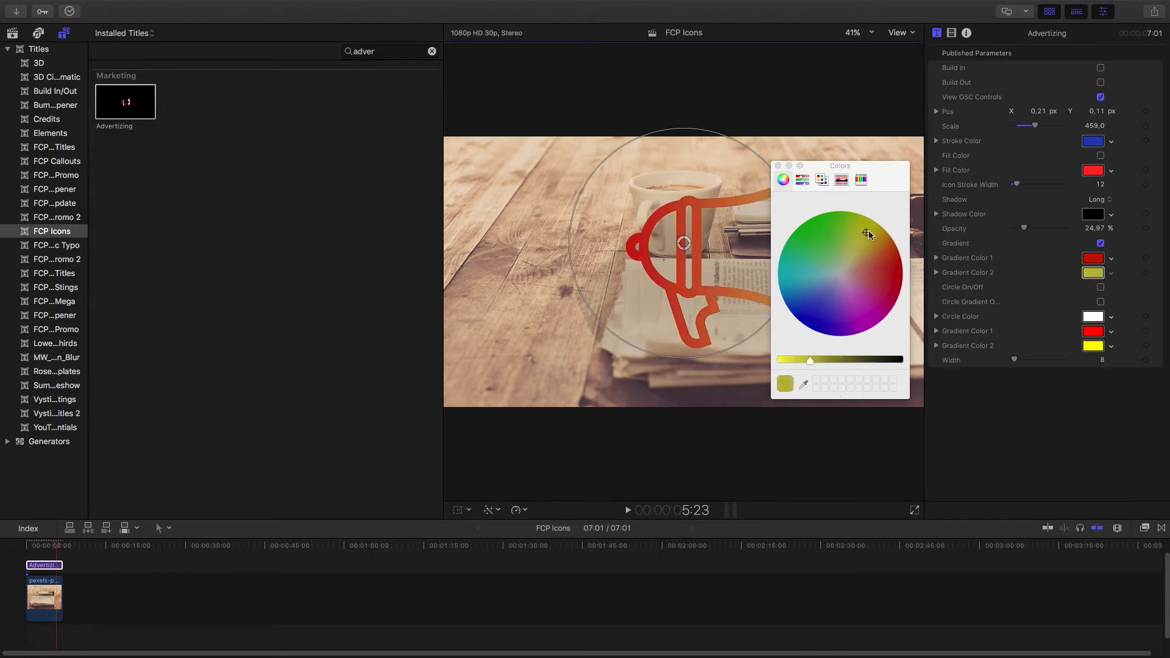
pyautogui.moveTo(869, 235); pyautogui.dragTo(876, 221)
pyautogui.click(778, 165)
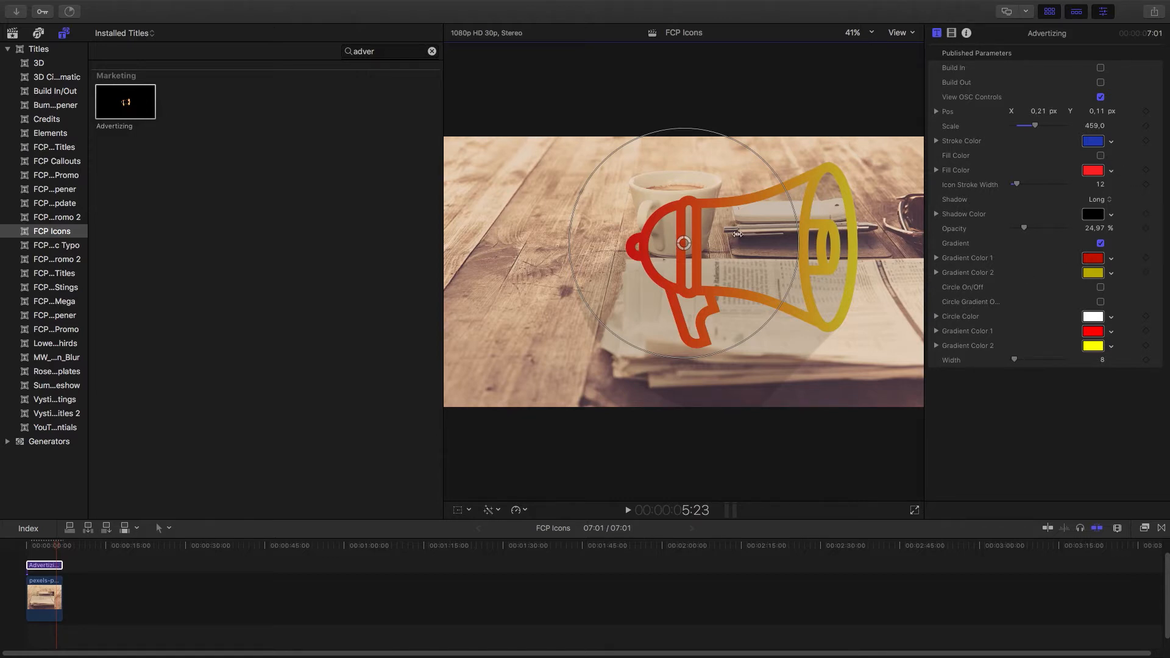
# Turn the icon fill colour on and back off
pyautogui.click(1100, 157)
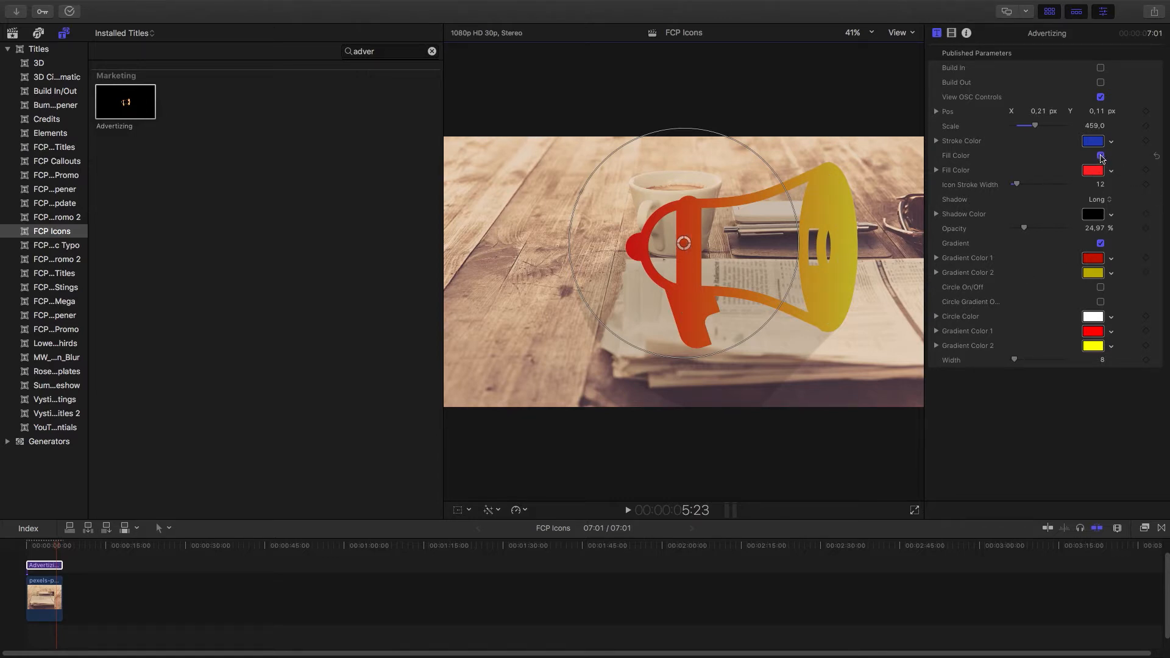
pyautogui.click(1100, 156)
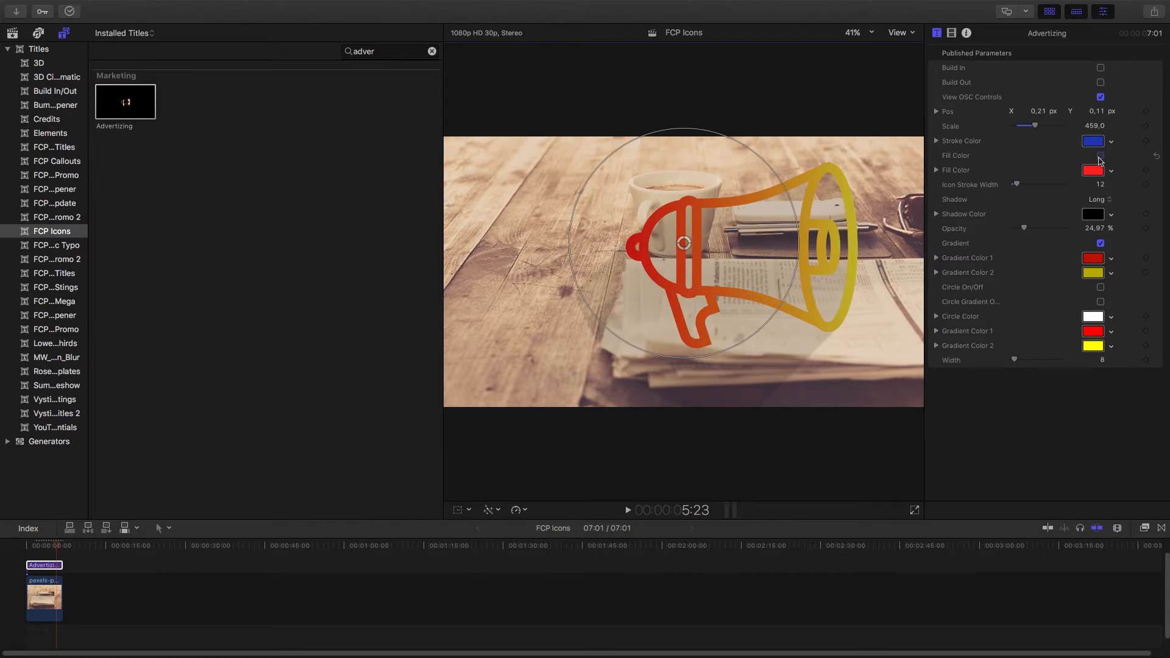
# Turn on the background circle and switch off the icon gradient
pyautogui.click(1101, 289)
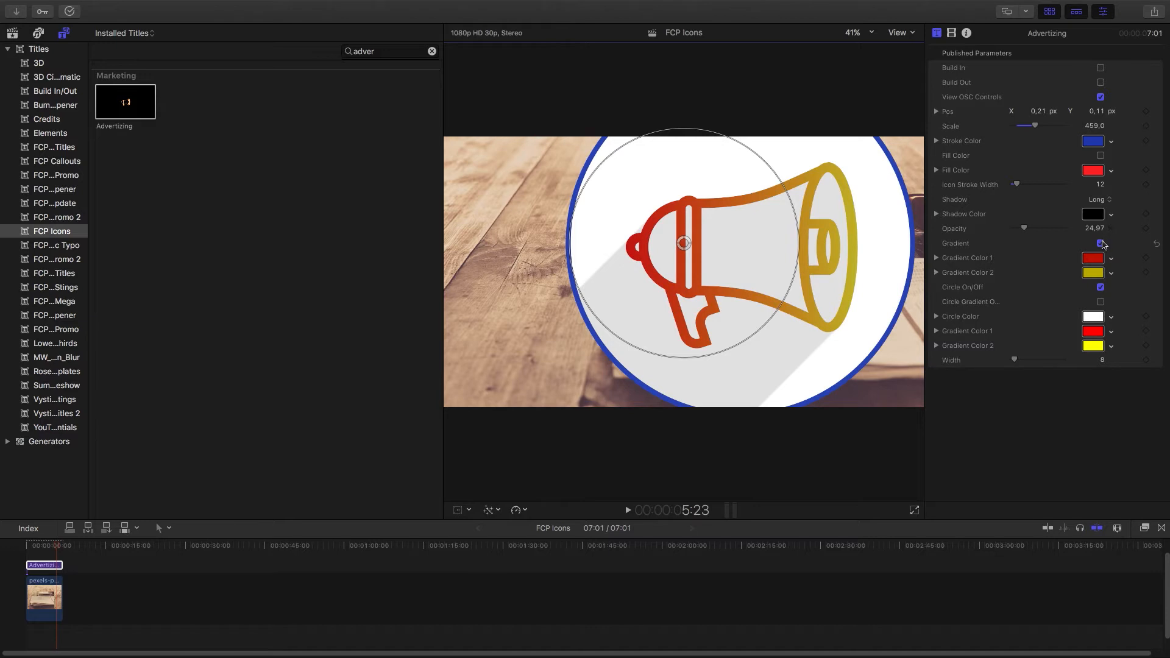
pyautogui.click(1101, 244)
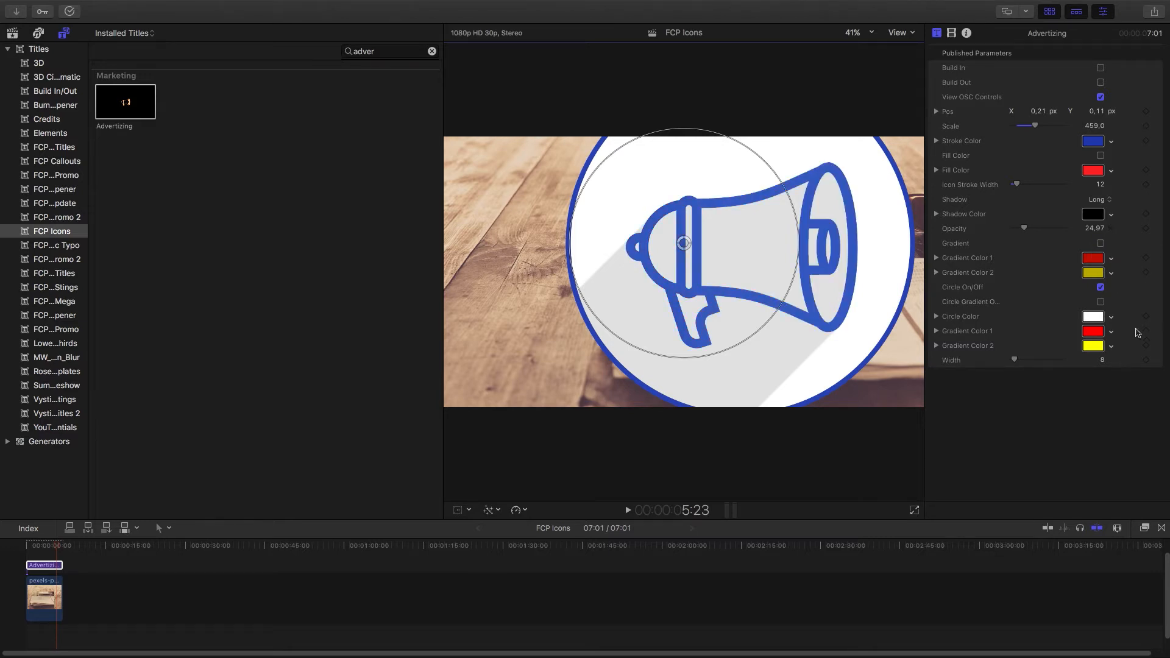
# Enable the circle gradient and set the circle's Gradient Color 1 to blue
pyautogui.click(1100, 302)
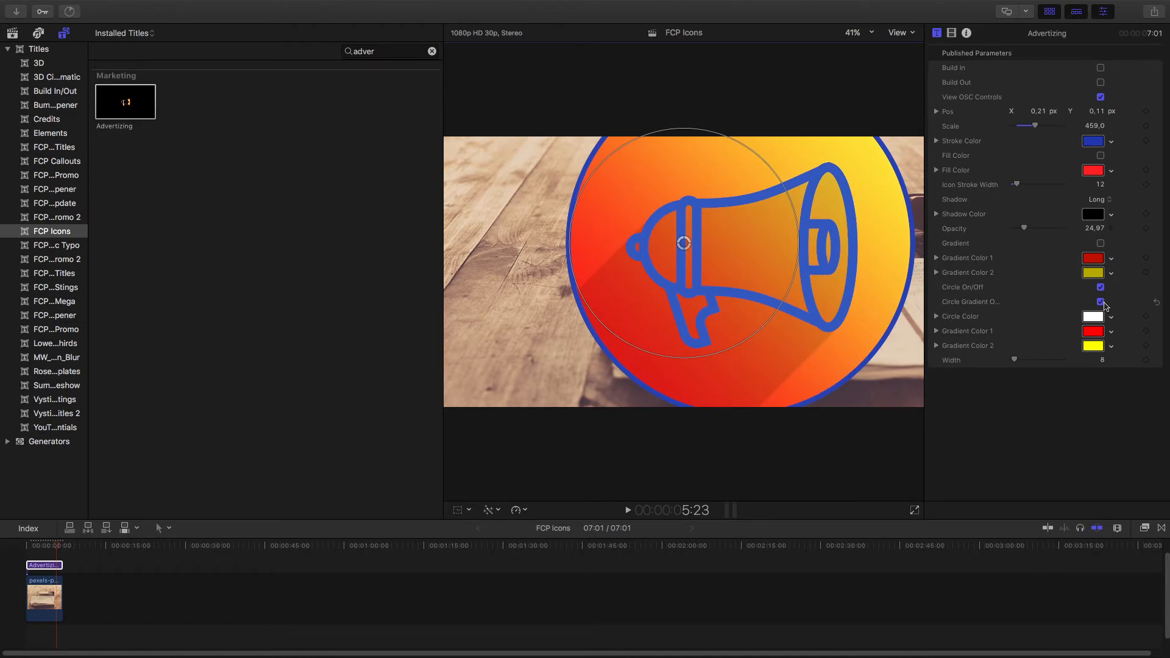
pyautogui.click(1092, 331)
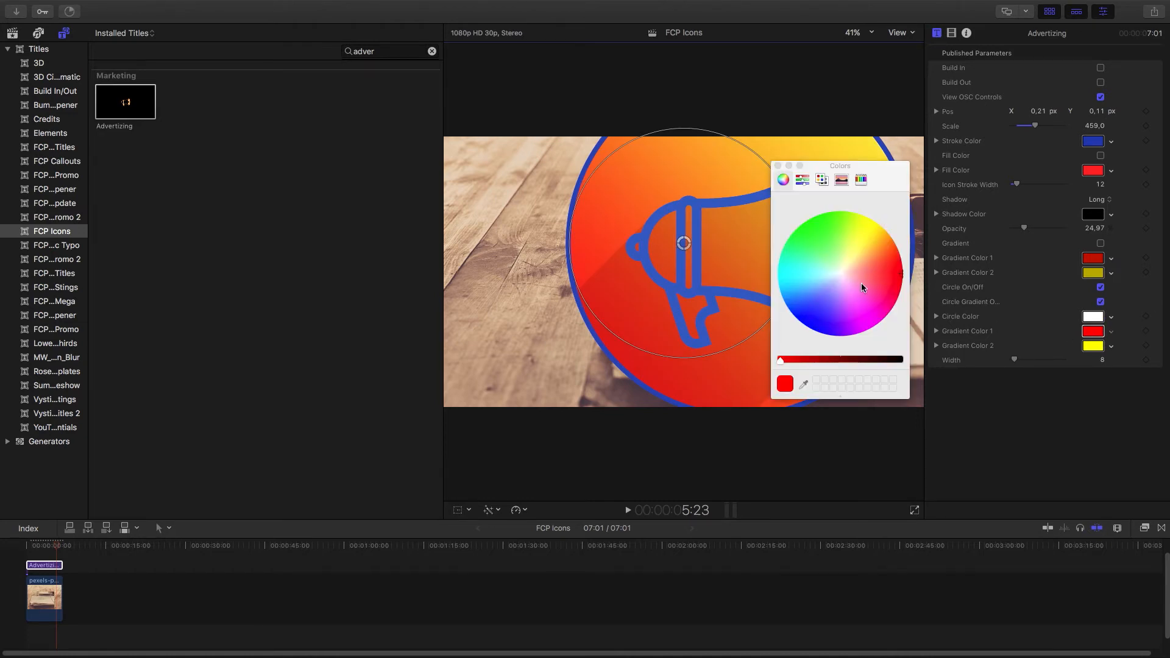
pyautogui.click(811, 306)
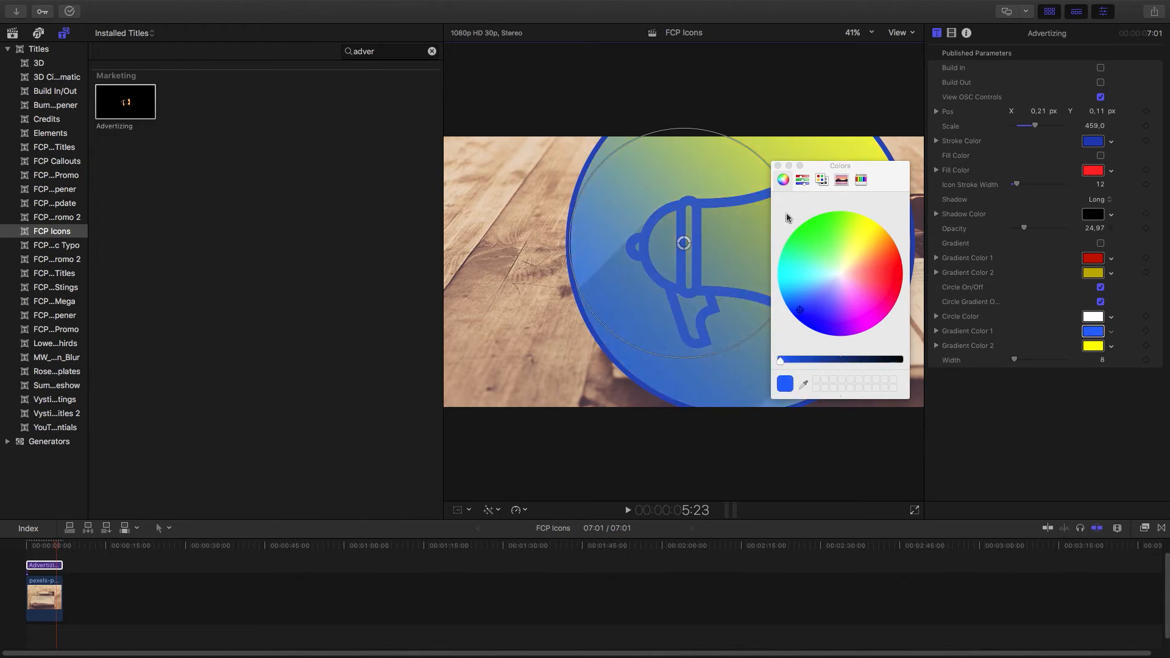
pyautogui.click(778, 166)
# Set the circle's Gradient Color 2 to green and the circle border width to 14
pyautogui.click(1101, 352)
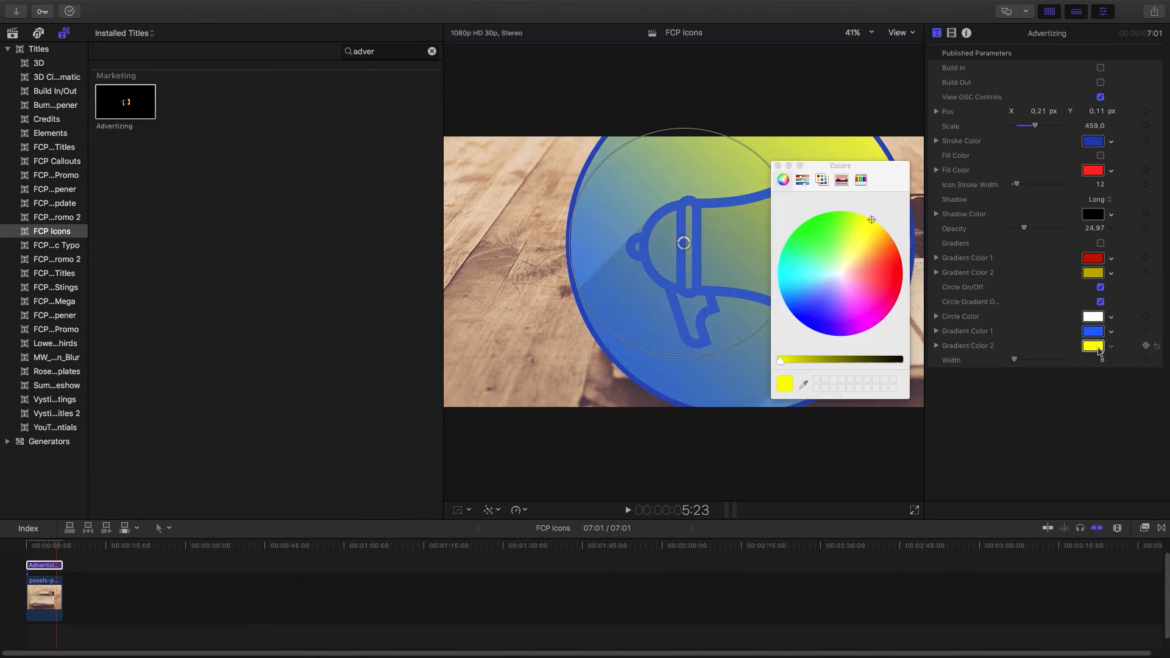
pyautogui.click(799, 226)
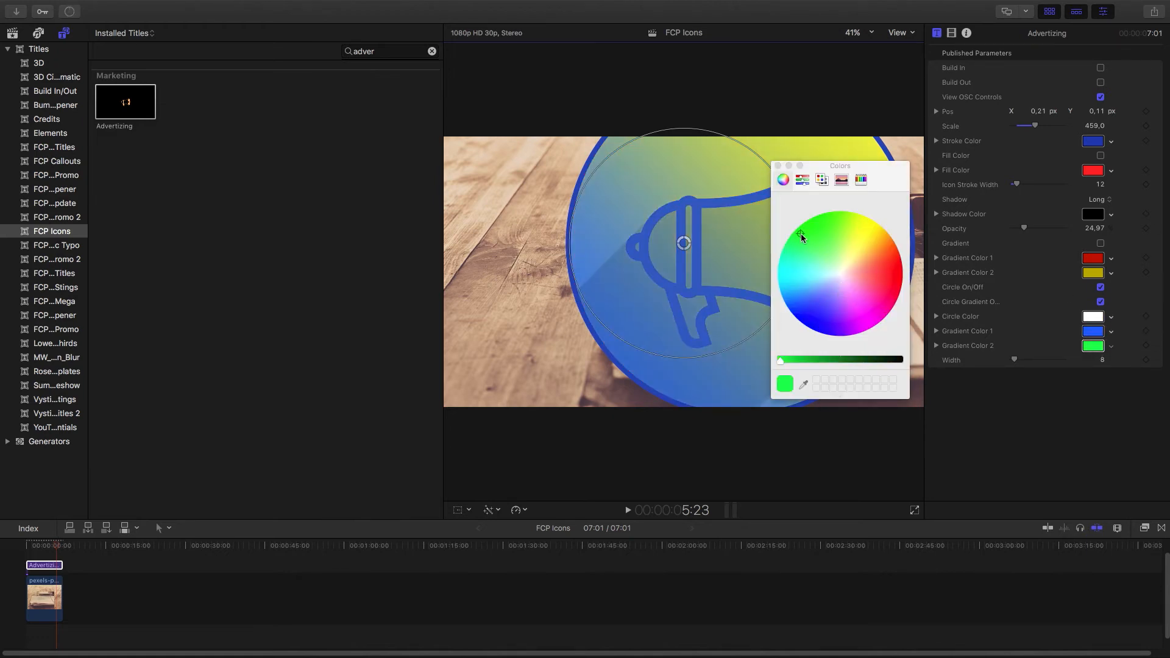
pyautogui.click(778, 165)
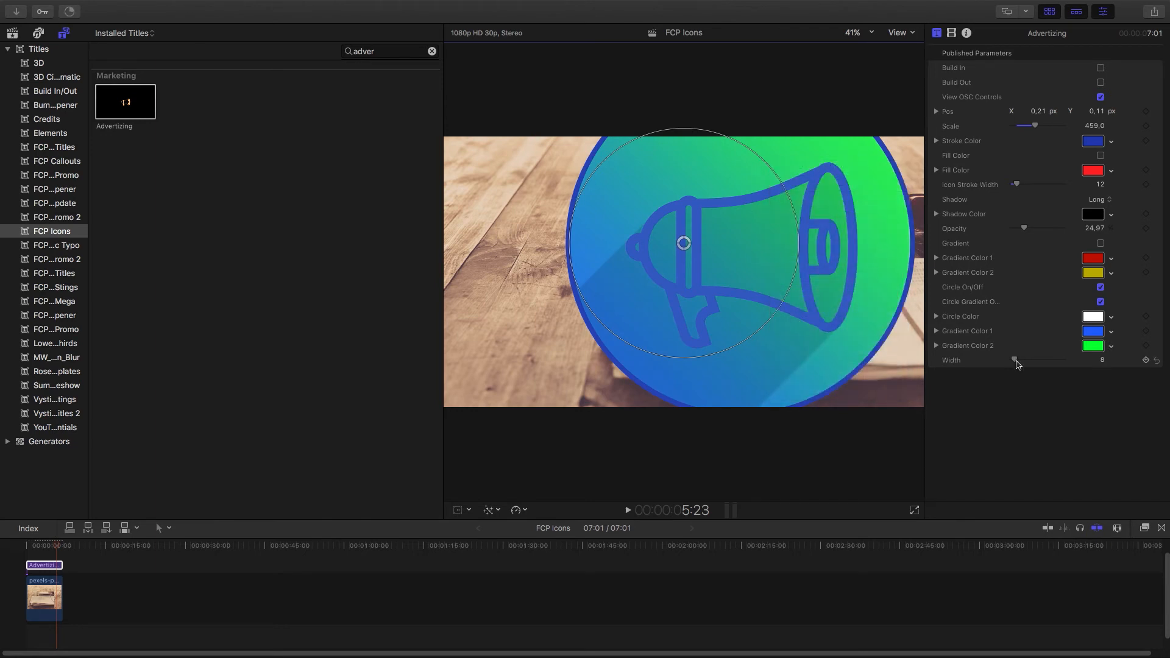
pyautogui.moveTo(1014, 362); pyautogui.dragTo(1018, 362)
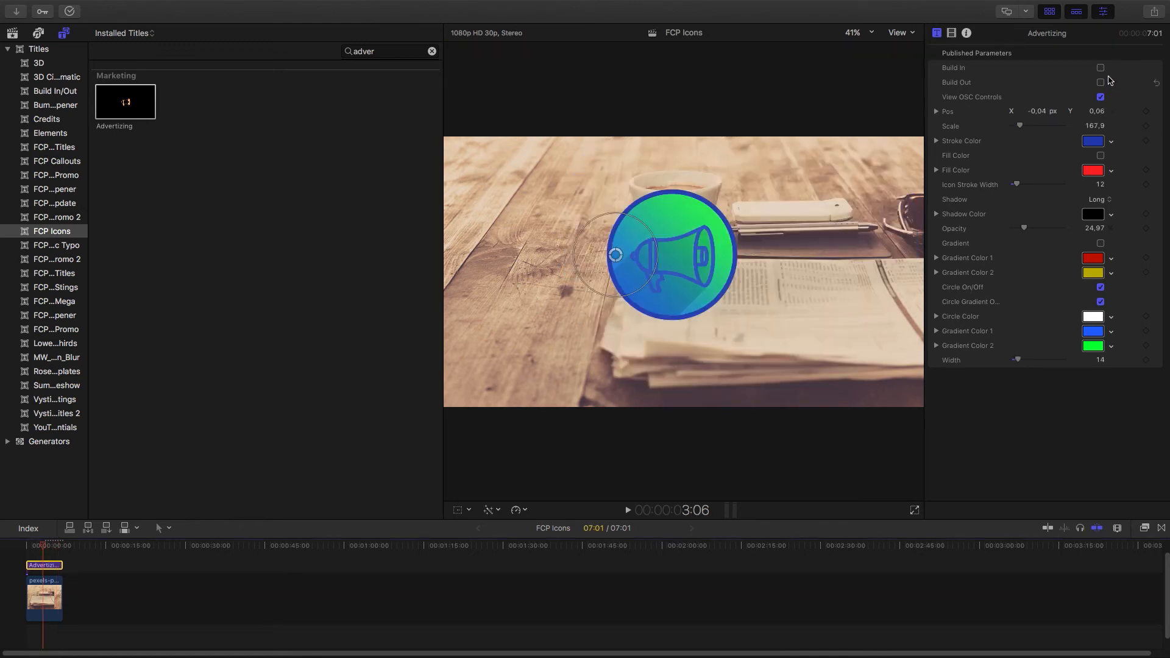
# Enable the Build In and Build Out animations
pyautogui.click(1100, 68)
pyautogui.click(1100, 83)
# Move the badge slightly left and shrink it to a scale of about 129
pyautogui.moveTo(641, 263); pyautogui.dragTo(614, 242)
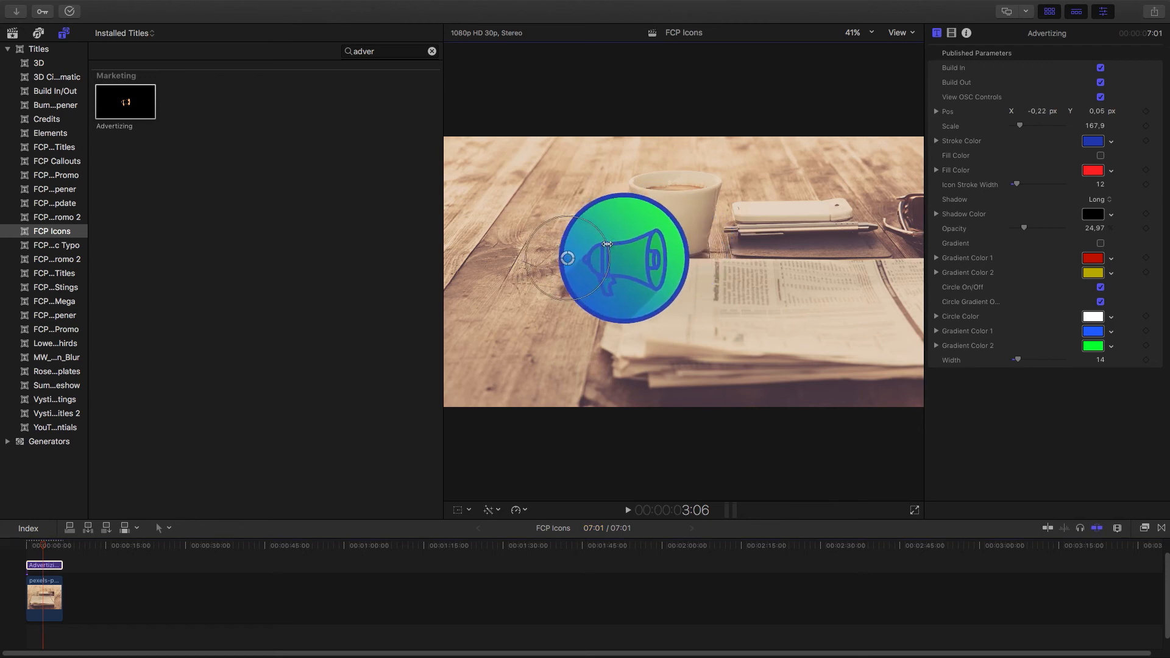
pyautogui.moveTo(535, 286); pyautogui.dragTo(543, 280)
# Play the title from the start of the timeline
pyautogui.click(27, 565)
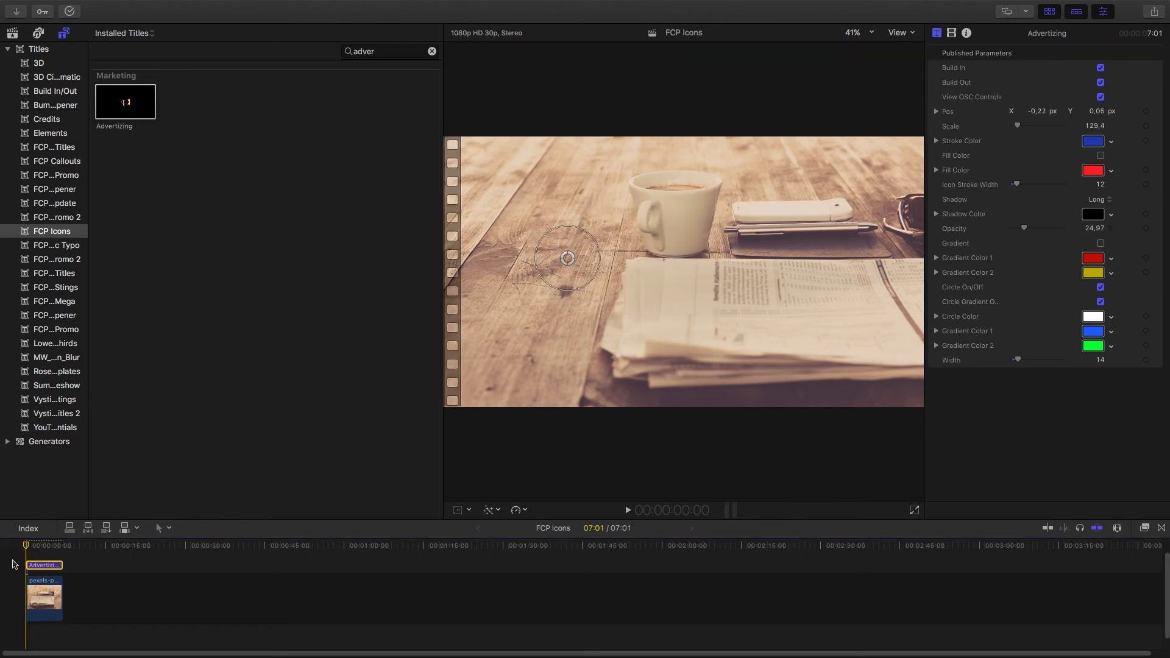
pyautogui.press('space')
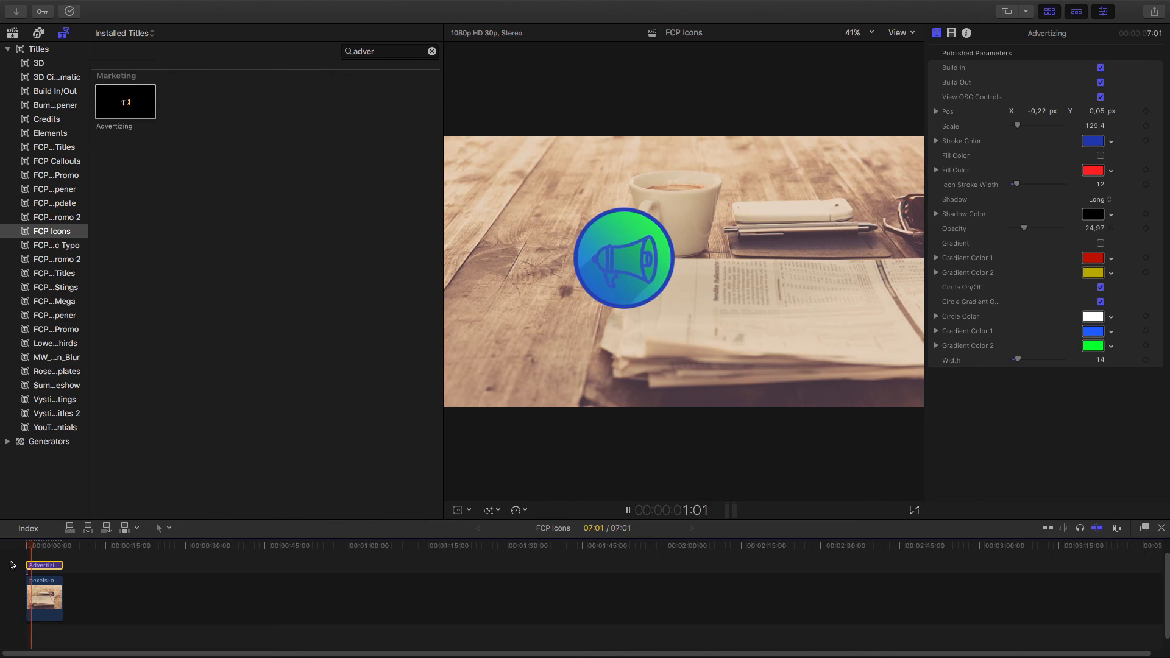